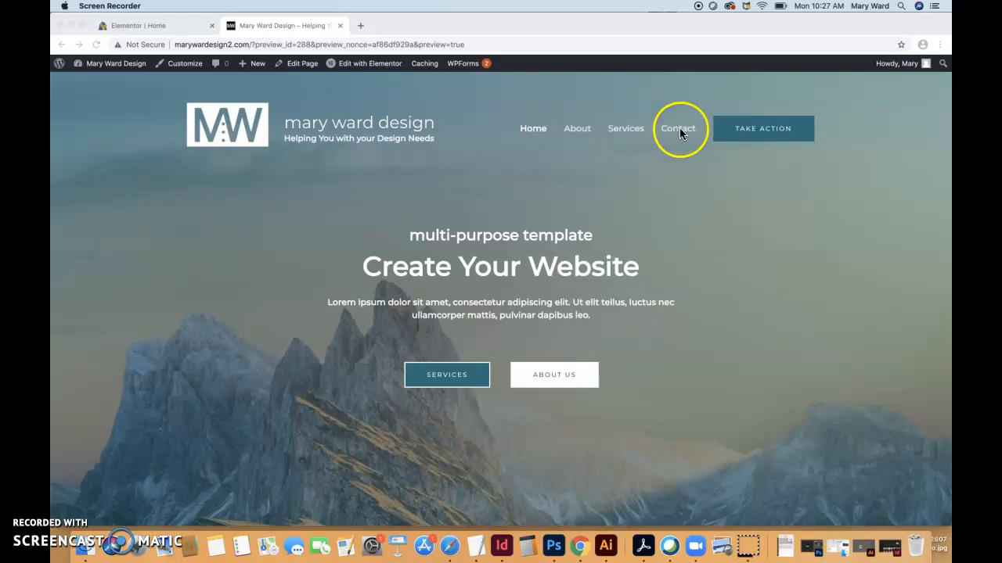
Look through the About and Services pages of the live website.
{"action": "left_click", "coordinate": [760, 129]}
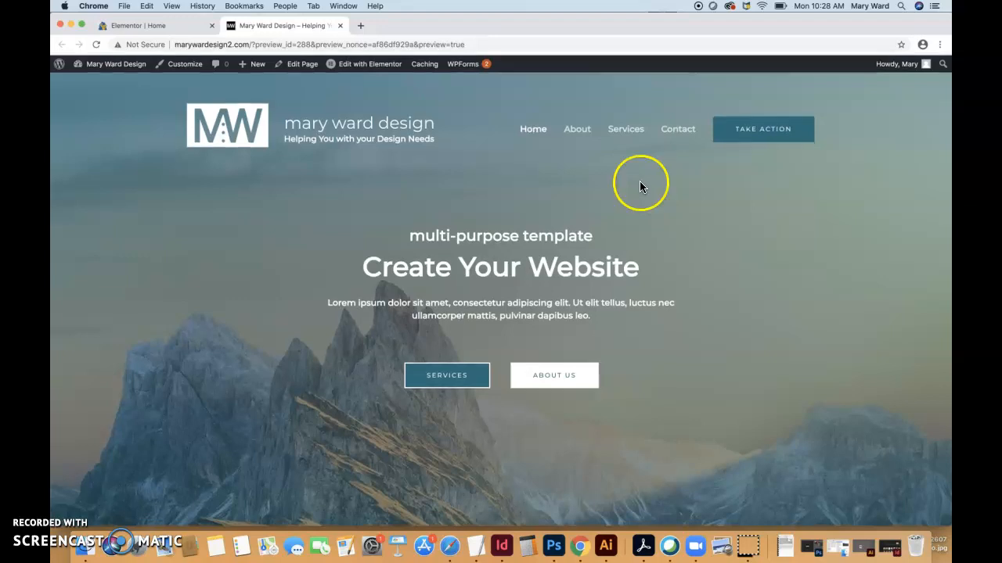
{"action": "left_click", "coordinate": [576, 130]}
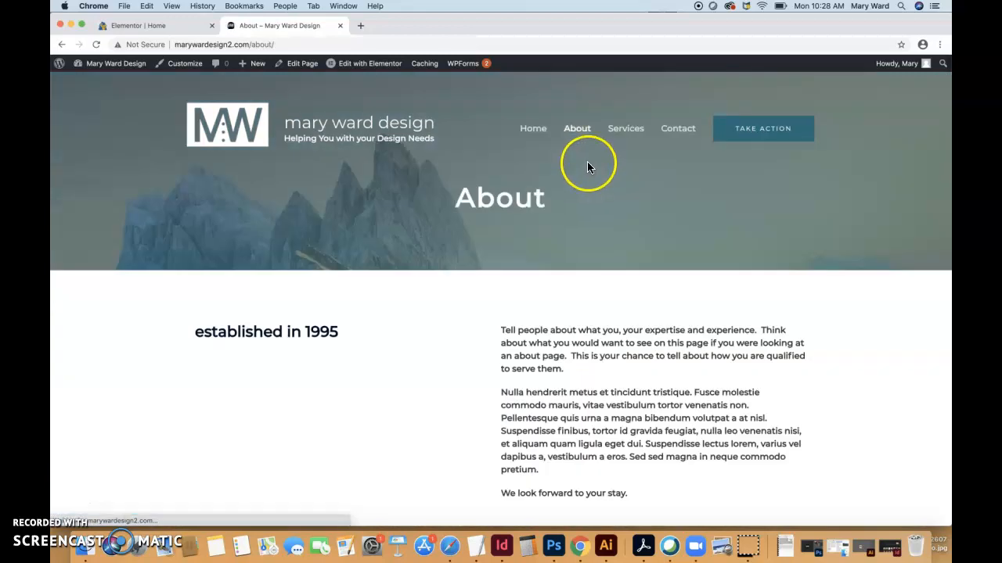
{"action": "scroll", "coordinate": [587, 163], "scroll_direction": "down", "scroll_amount": 4}
{"action": "scroll", "coordinate": [584, 164], "scroll_direction": "up", "scroll_amount": 5}
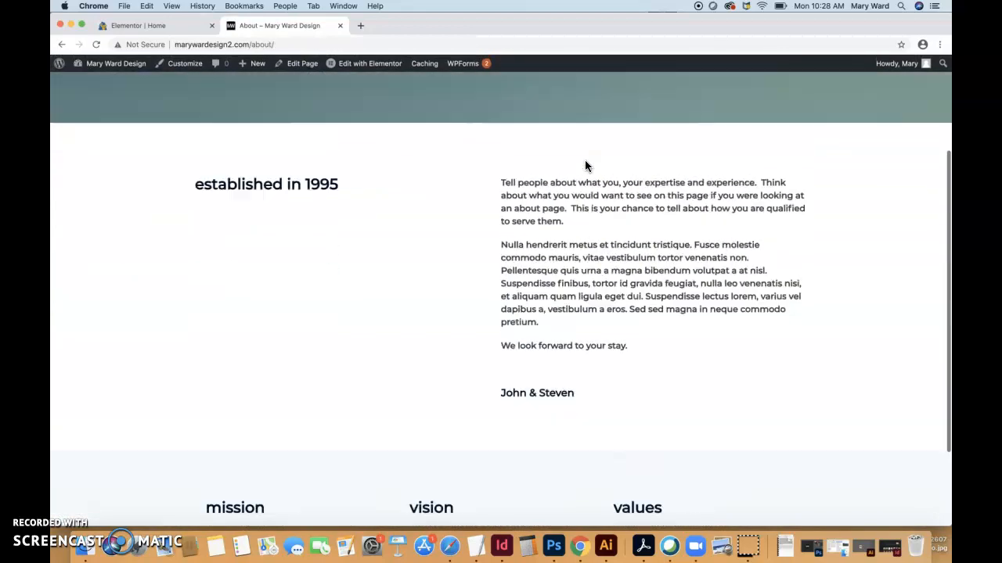
{"action": "left_click", "coordinate": [626, 128]}
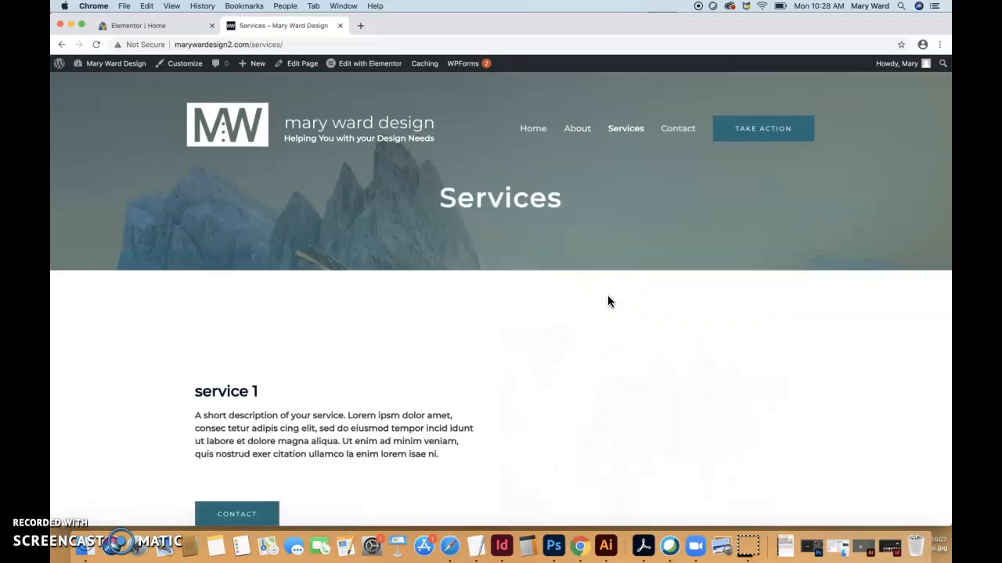
{"action": "scroll", "coordinate": [608, 298], "scroll_direction": "down", "scroll_amount": 3}
{"action": "scroll", "coordinate": [608, 297], "scroll_direction": "up", "scroll_amount": 3}
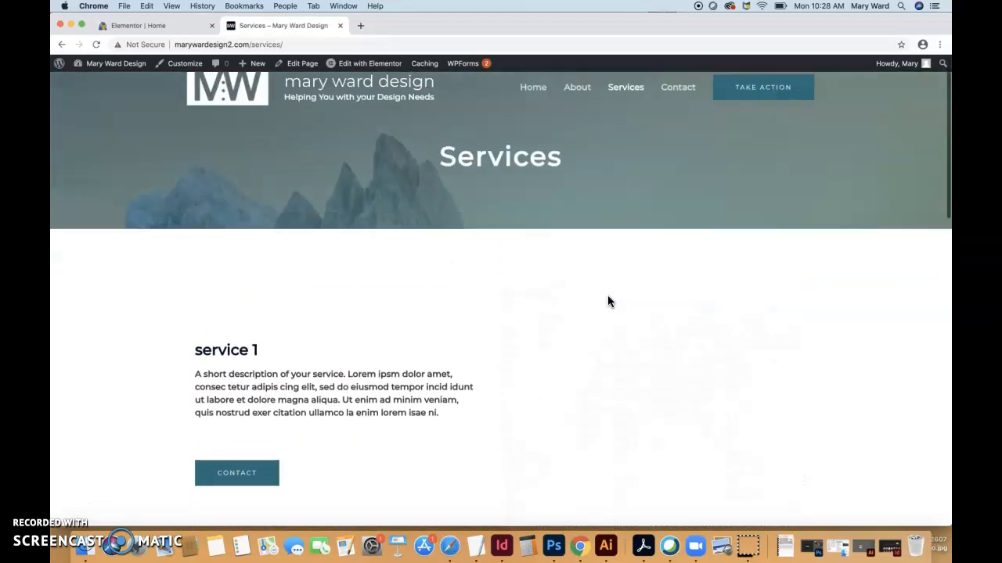
{"action": "scroll", "coordinate": [607, 302], "scroll_direction": "up", "scroll_amount": 1}
Open the site's WordPress dashboard and bring up the list of all pages, dismissing the McAfee alert.
{"action": "mouse_move", "coordinate": [125, 67]}
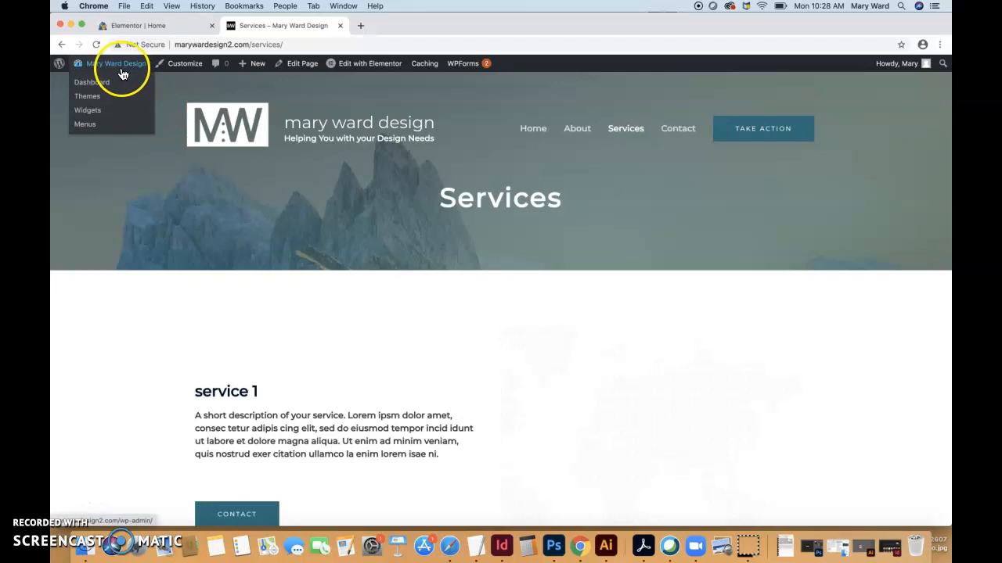
{"action": "left_click", "coordinate": [94, 87]}
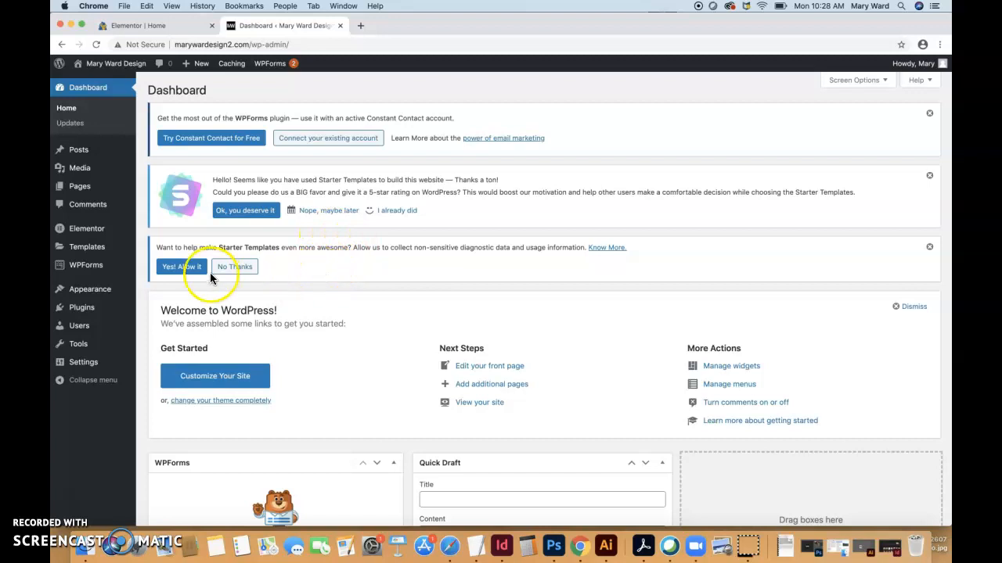
{"action": "left_click", "coordinate": [80, 193]}
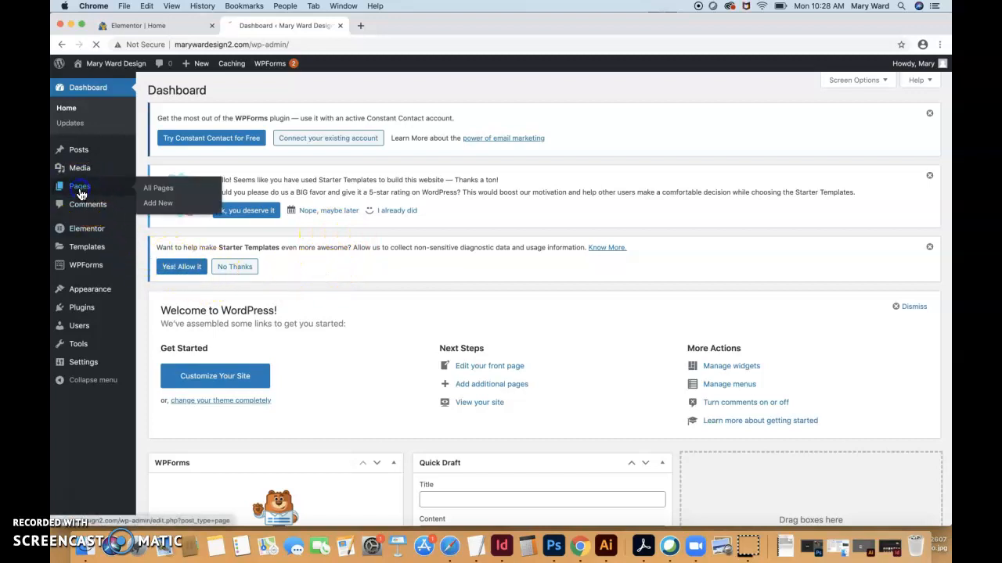
{"action": "left_click", "coordinate": [839, 107]}
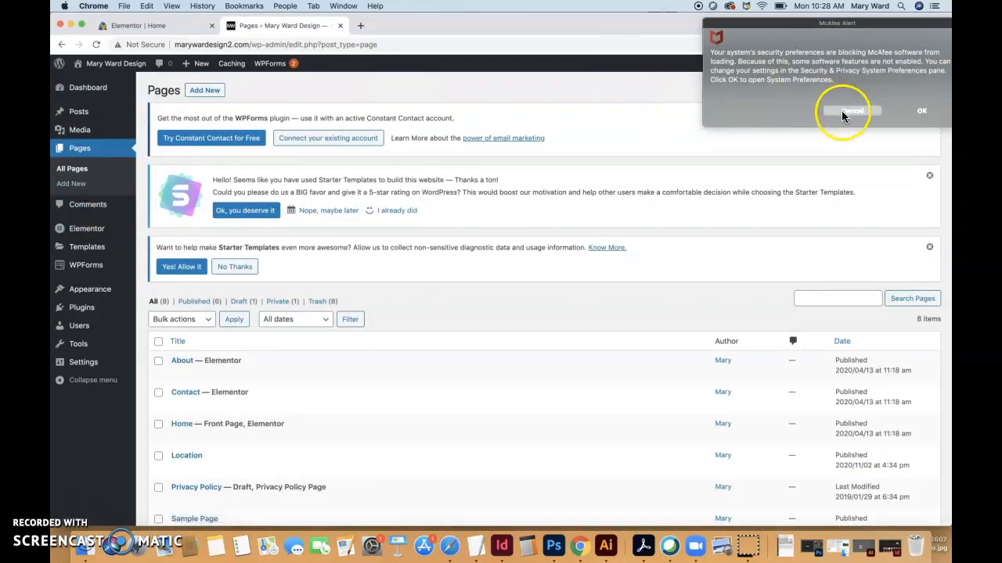
{"action": "scroll", "coordinate": [622, 315], "scroll_direction": "down", "scroll_amount": 5}
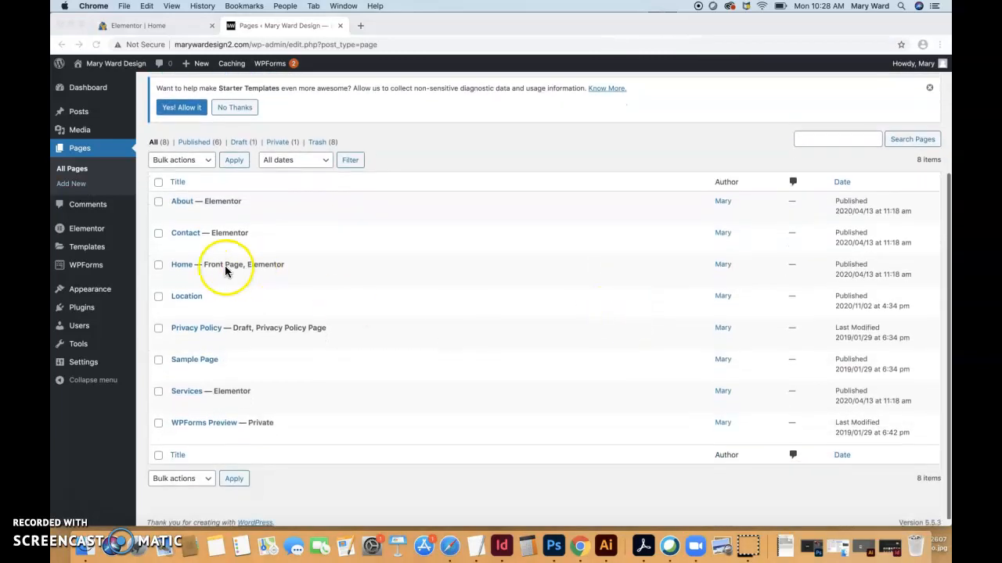
{"action": "left_click", "coordinate": [155, 297]}
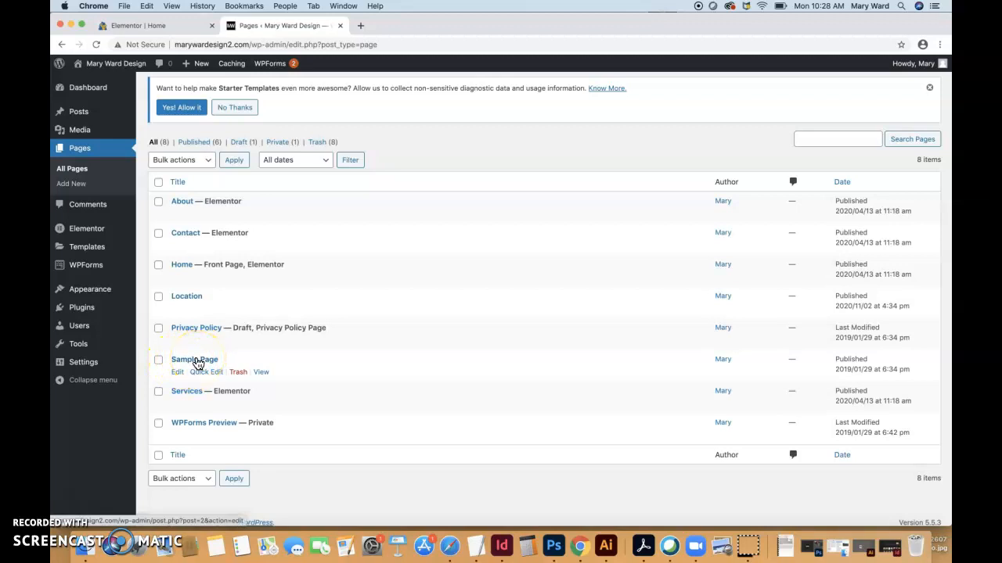
View the live Sample Page, read through its placeholder content and return to the page list.
{"action": "left_click", "coordinate": [262, 372]}
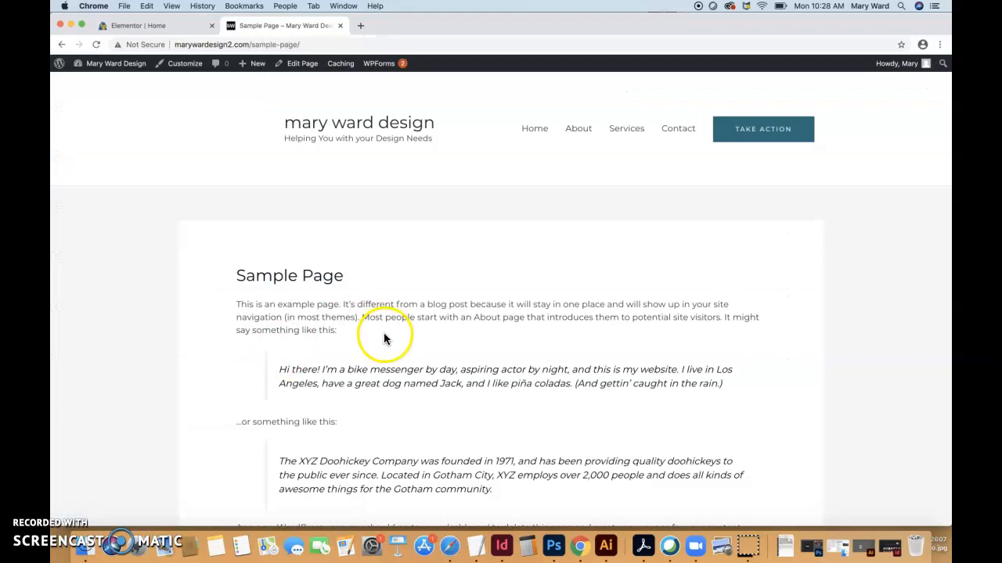
{"action": "scroll", "coordinate": [440, 363], "scroll_direction": "down", "scroll_amount": 2}
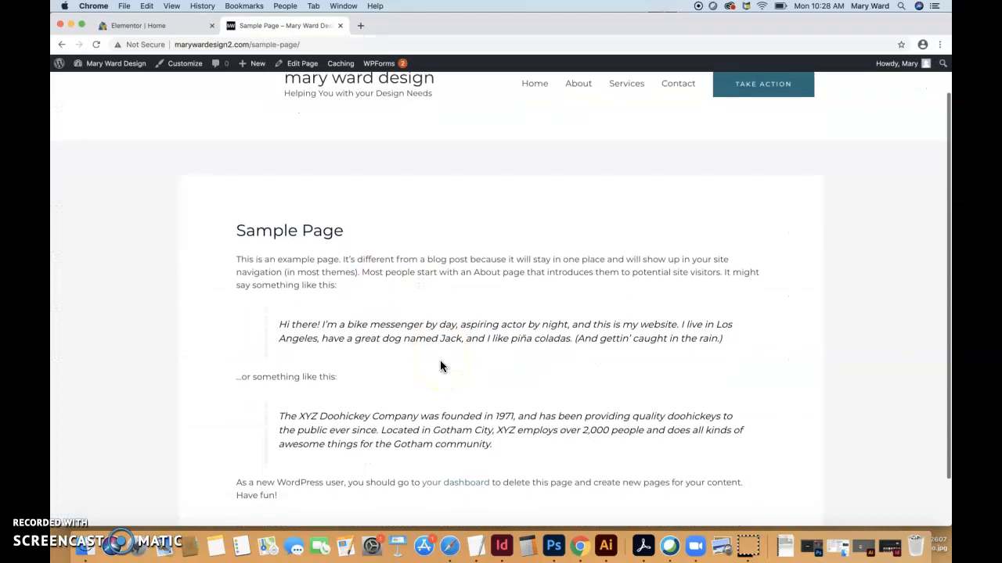
{"action": "scroll", "coordinate": [440, 365], "scroll_direction": "down", "scroll_amount": 1}
{"action": "scroll", "coordinate": [439, 366], "scroll_direction": "up", "scroll_amount": 3}
{"action": "scroll", "coordinate": [439, 366], "scroll_direction": "down", "scroll_amount": 3}
{"action": "scroll", "coordinate": [440, 365], "scroll_direction": "up", "scroll_amount": 3}
{"action": "scroll", "coordinate": [439, 365], "scroll_direction": "down", "scroll_amount": 3}
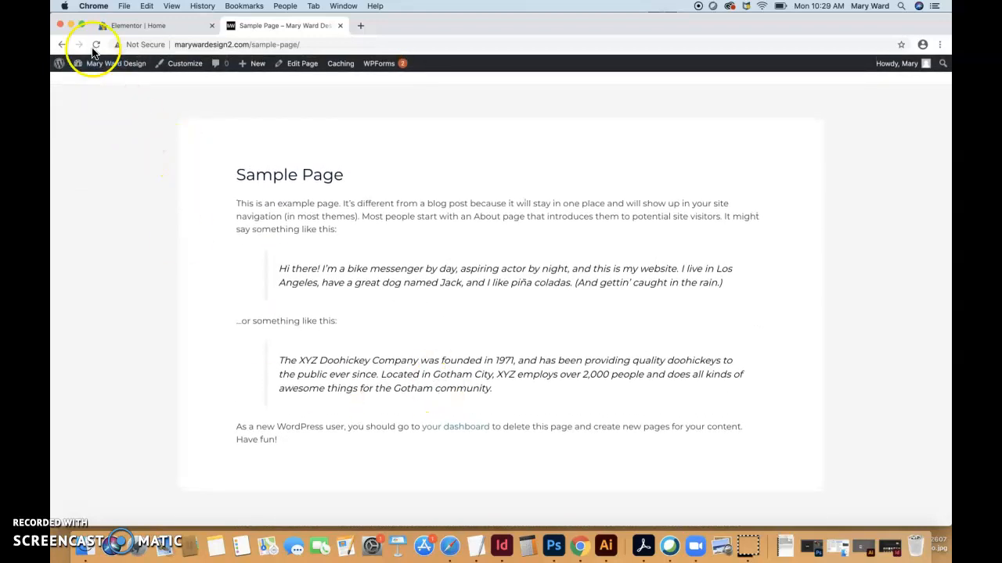
{"action": "left_click", "coordinate": [60, 45]}
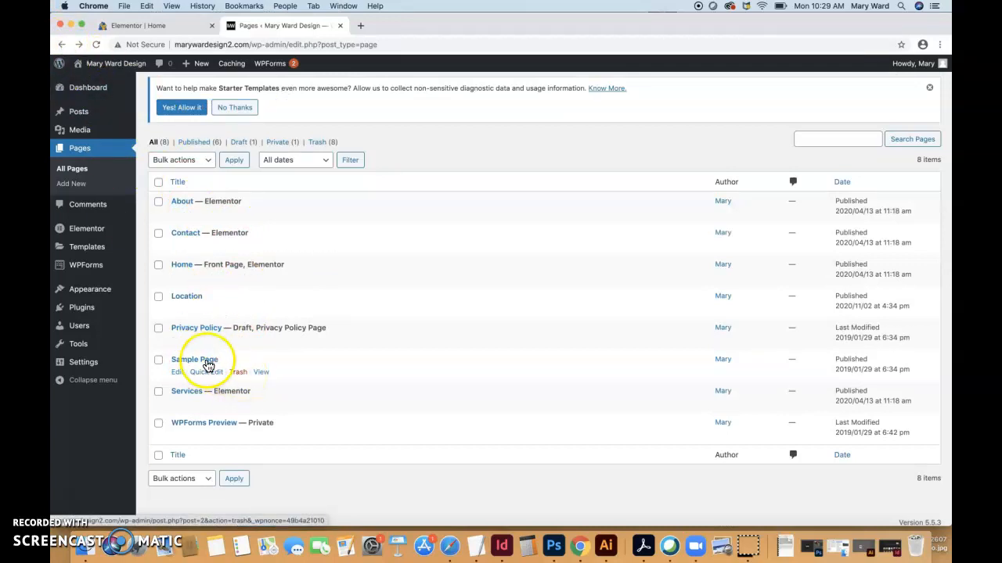
Move Sample Page to the trash and permanently delete it from there.
{"action": "left_click", "coordinate": [238, 372]}
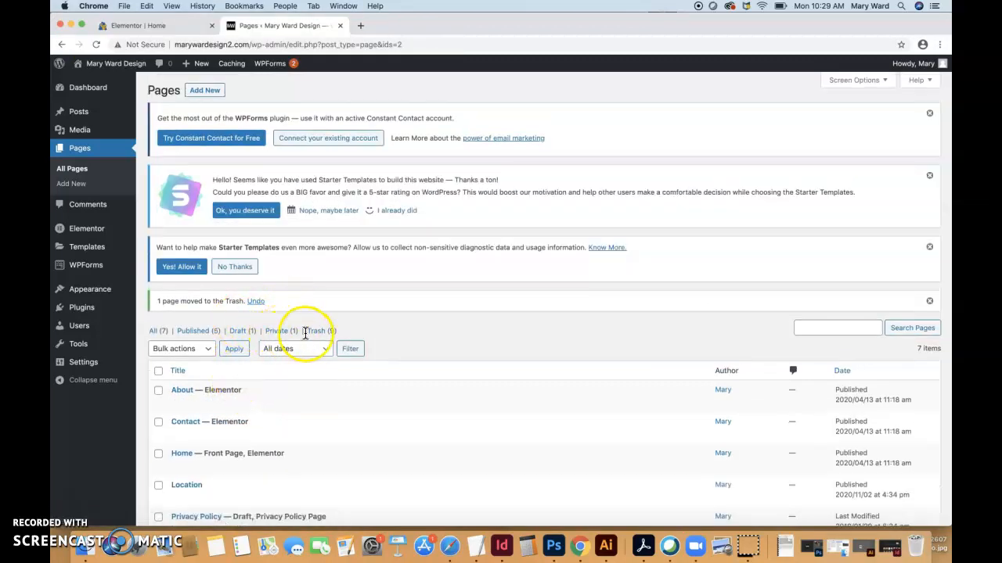
{"action": "left_click", "coordinate": [316, 330]}
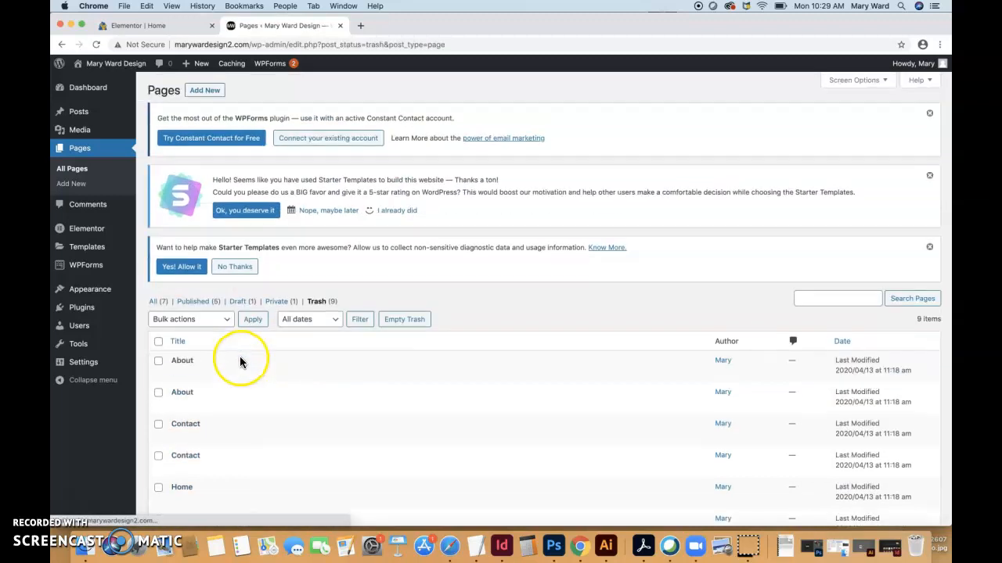
{"action": "scroll", "coordinate": [254, 422], "scroll_direction": "down", "scroll_amount": 5}
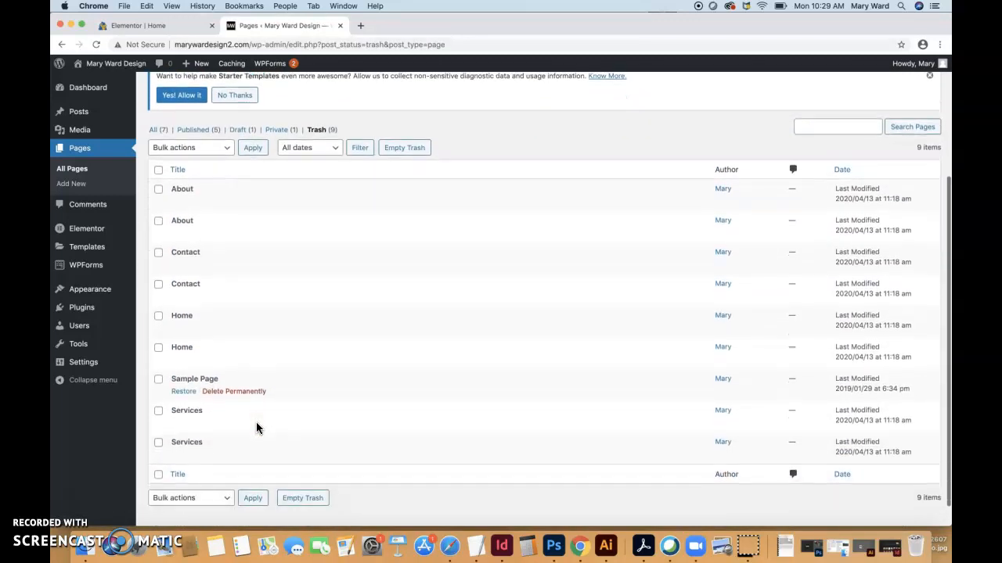
{"action": "scroll", "coordinate": [256, 428], "scroll_direction": "down", "scroll_amount": 1}
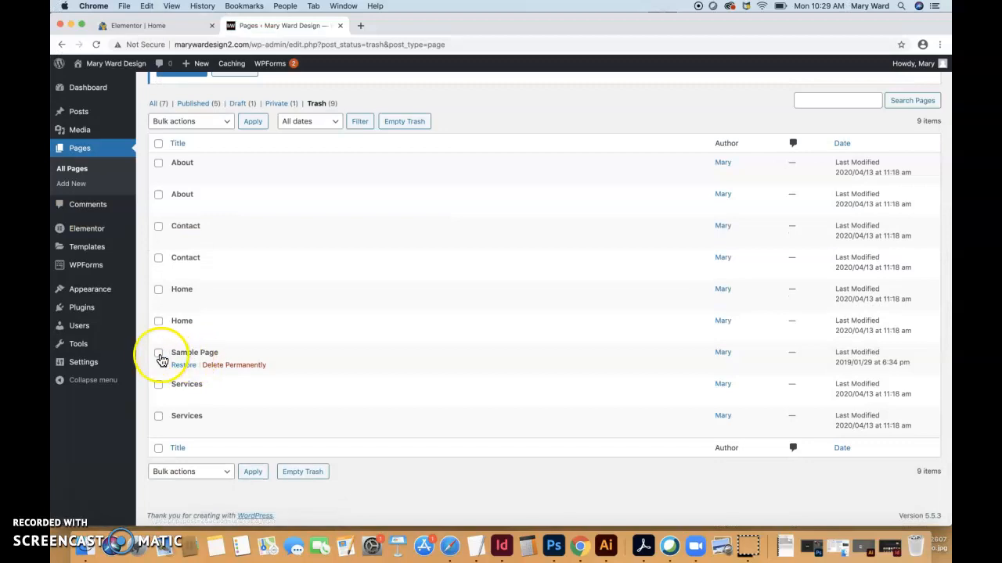
{"action": "left_click", "coordinate": [221, 366]}
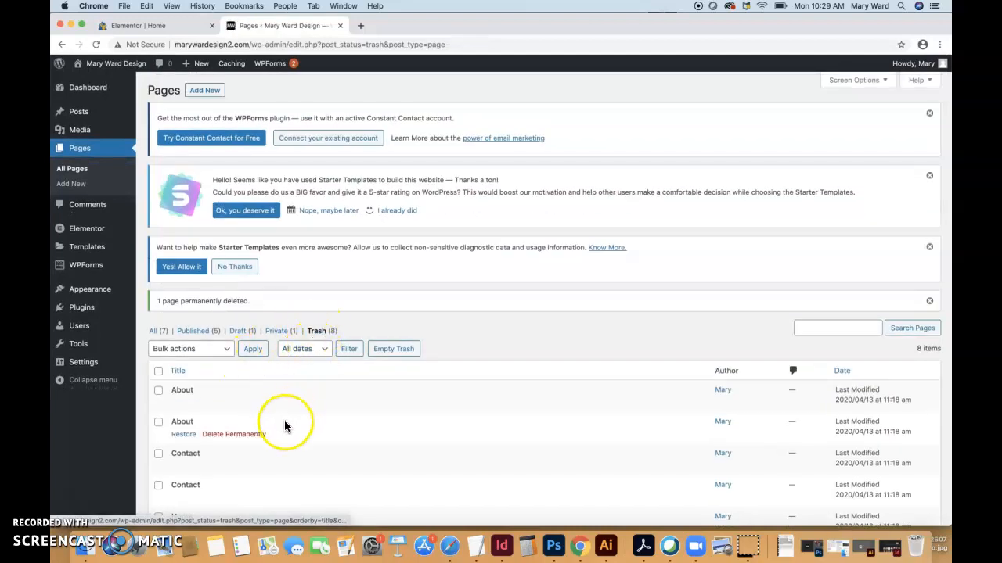
{"action": "scroll", "coordinate": [284, 423], "scroll_direction": "down", "scroll_amount": 5}
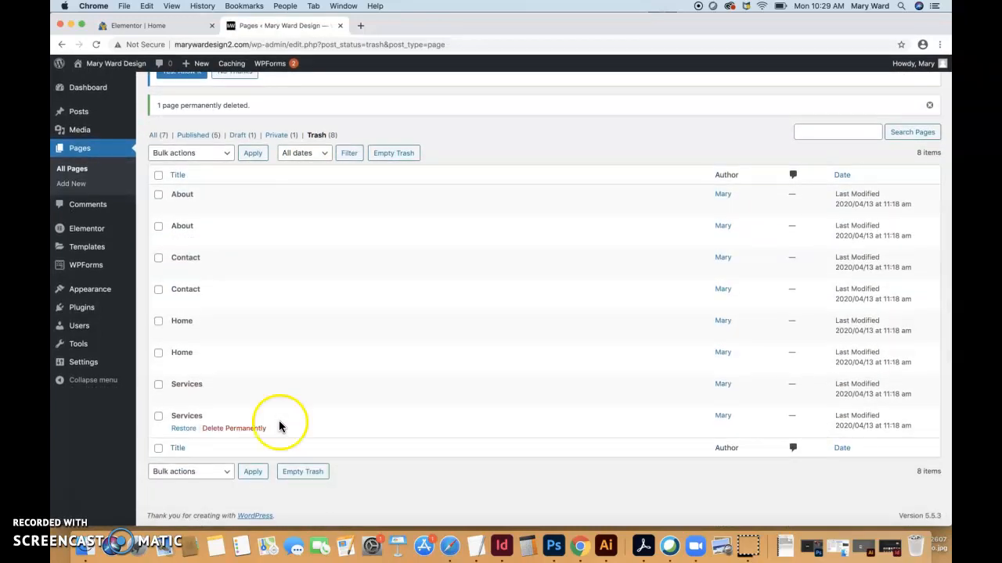
{"action": "left_click", "coordinate": [69, 509]}
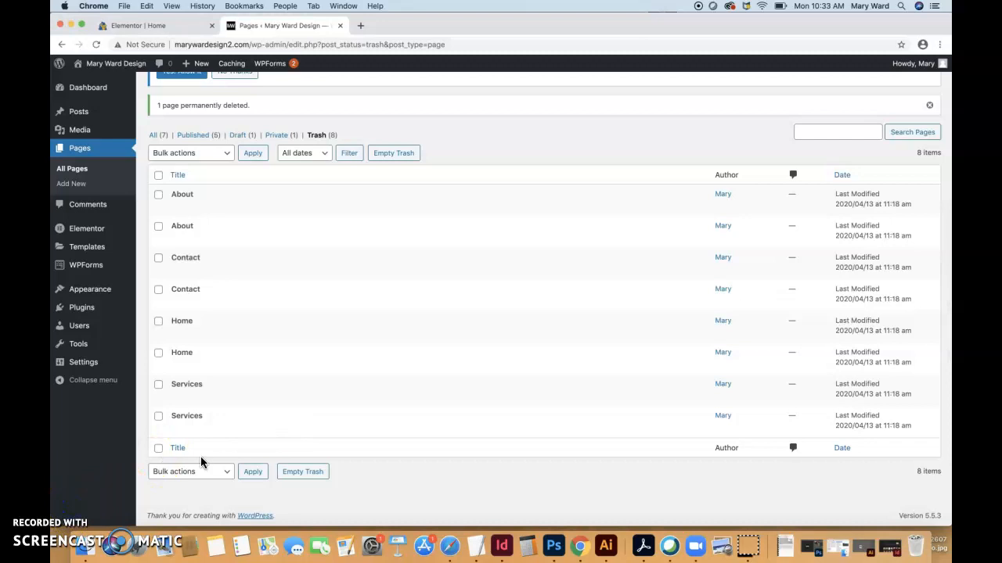
{"action": "scroll", "coordinate": [363, 411], "scroll_direction": "up", "scroll_amount": 2}
{"action": "scroll", "coordinate": [363, 413], "scroll_direction": "up", "scroll_amount": 2}
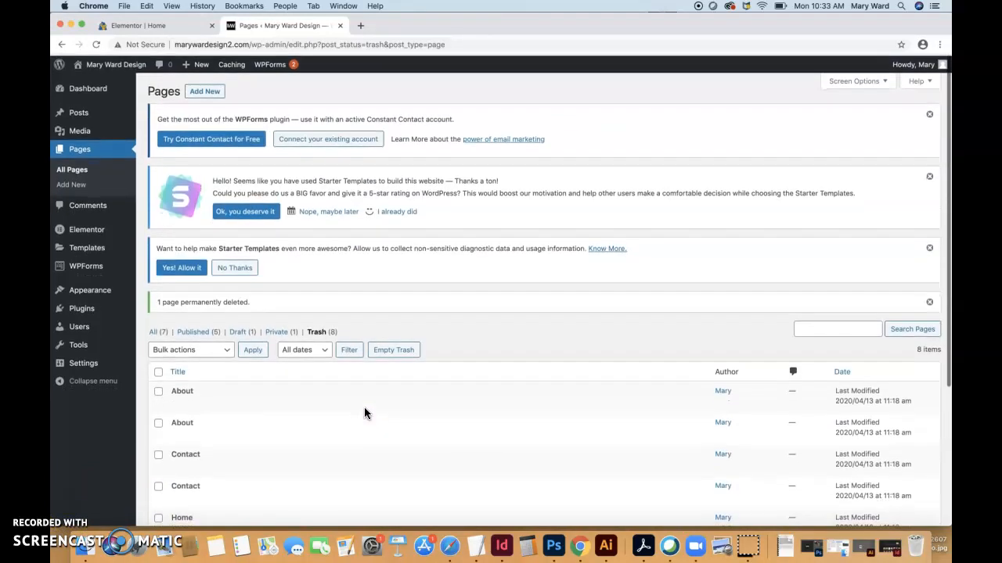
{"action": "left_click", "coordinate": [79, 151]}
{"action": "left_click", "coordinate": [207, 90]}
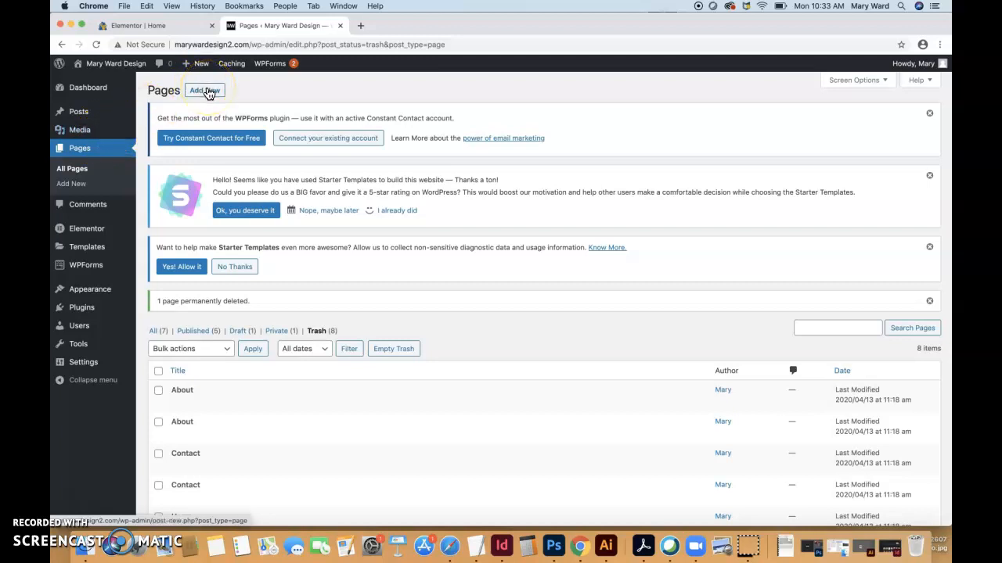
{"action": "left_click", "coordinate": [207, 90]}
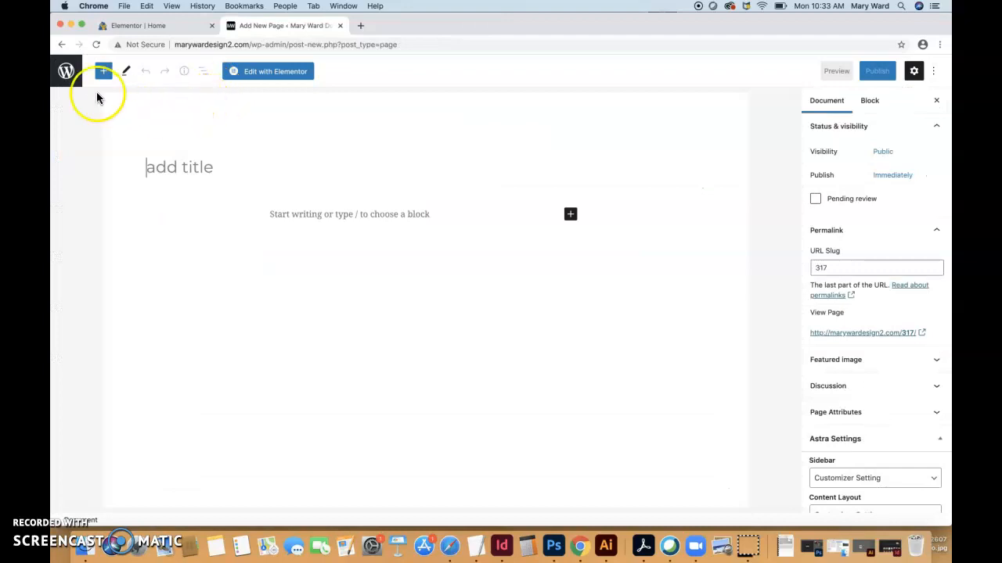
{"action": "left_click", "coordinate": [62, 44]}
Return to the full page list and create a new page titled "pricing".
{"action": "left_click", "coordinate": [72, 167]}
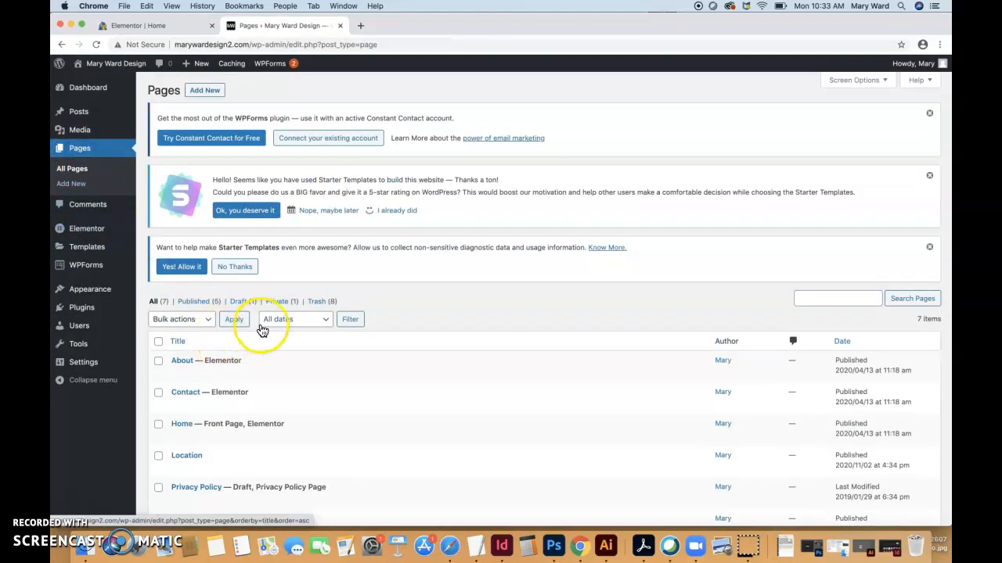
{"action": "mouse_move", "coordinate": [267, 373]}
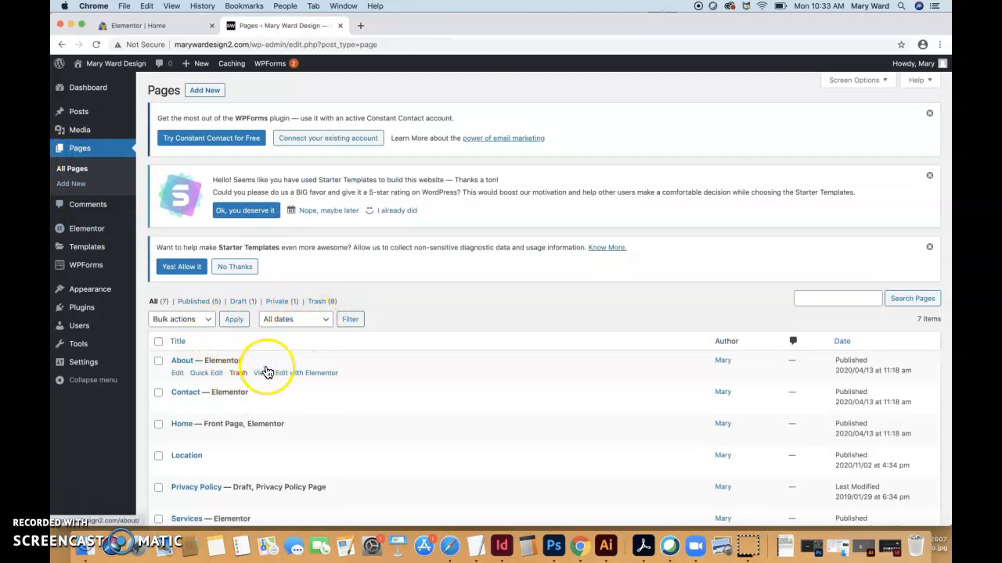
{"action": "left_click", "coordinate": [207, 92]}
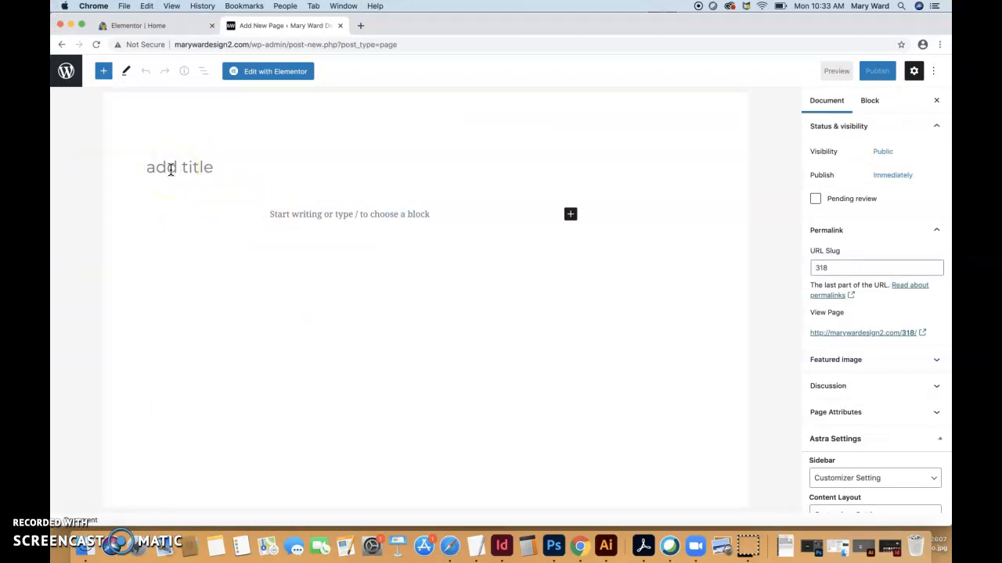
{"action": "type", "text": "pricing"}
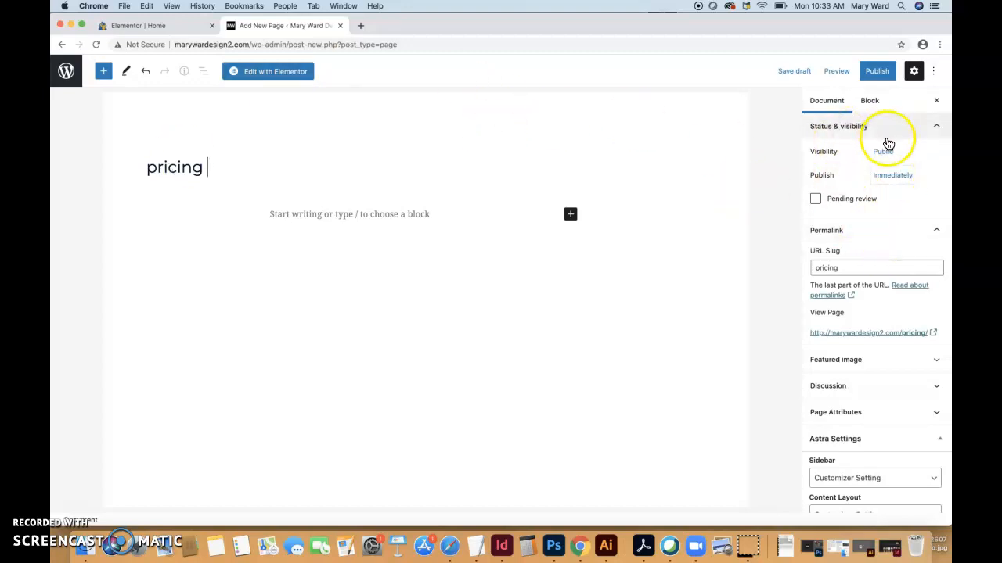
Review the pricing page's URL slug and Page Attributes, and collapse the Astra Settings section.
{"action": "scroll", "coordinate": [880, 288], "scroll_direction": "down", "scroll_amount": 1}
{"action": "scroll", "coordinate": [880, 288], "scroll_direction": "down", "scroll_amount": 2}
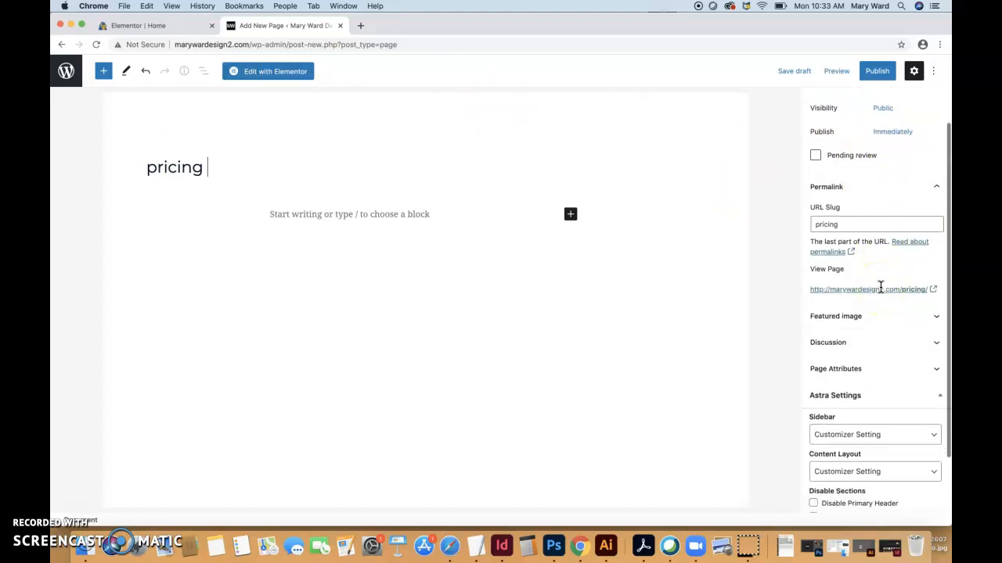
{"action": "left_click", "coordinate": [849, 227]}
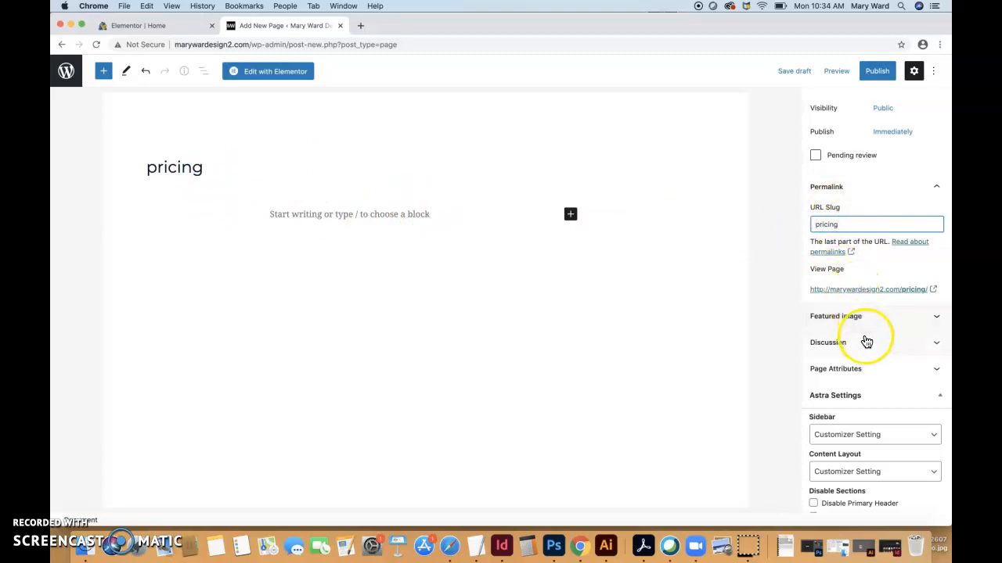
{"action": "scroll", "coordinate": [874, 358], "scroll_direction": "down", "scroll_amount": 3}
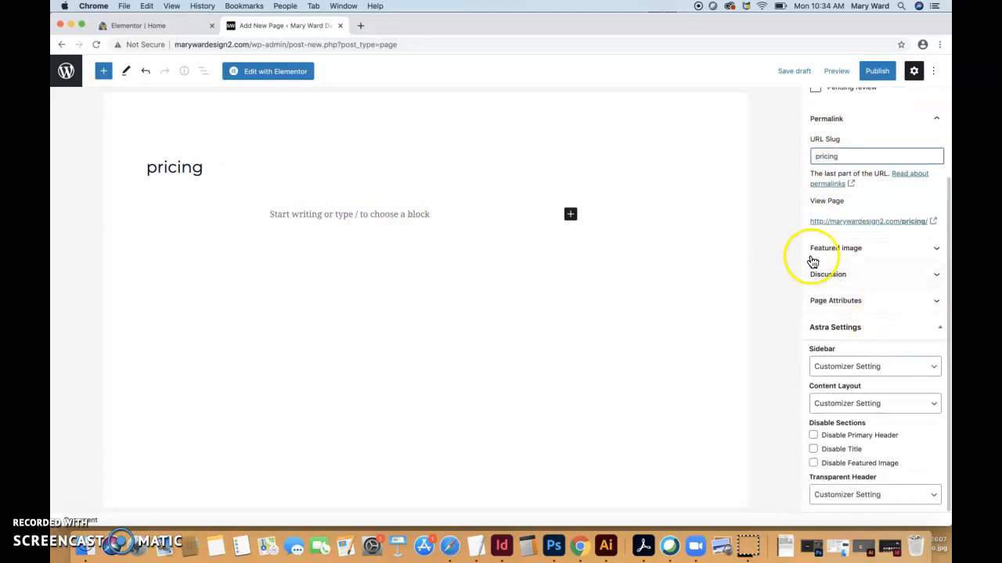
{"action": "left_click", "coordinate": [846, 311]}
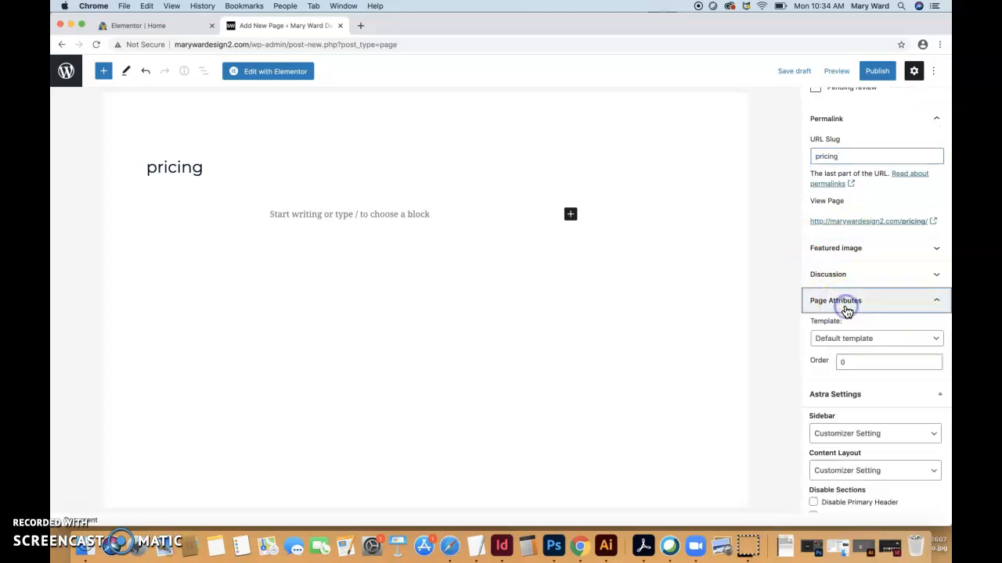
{"action": "left_click", "coordinate": [846, 310]}
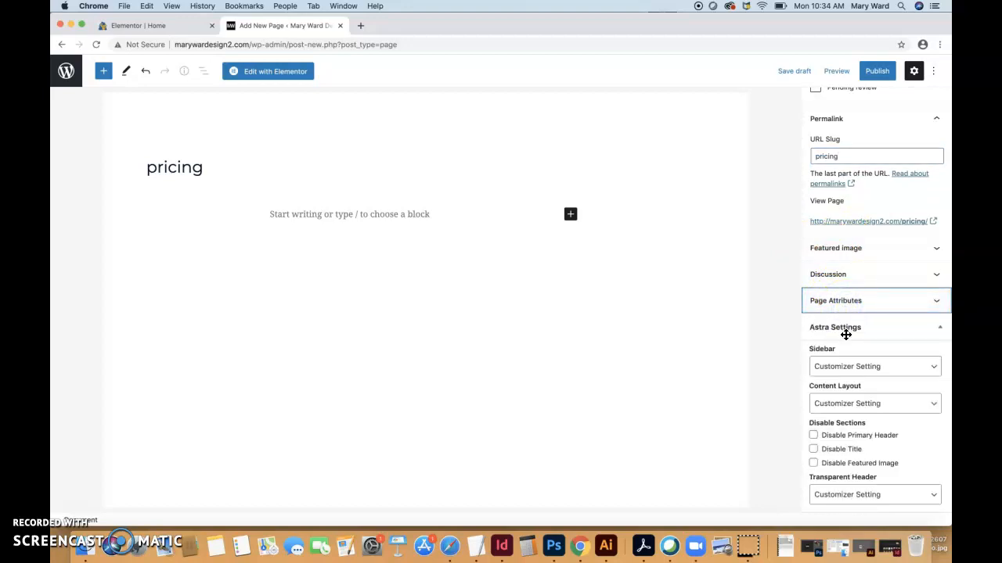
{"action": "left_click", "coordinate": [846, 329]}
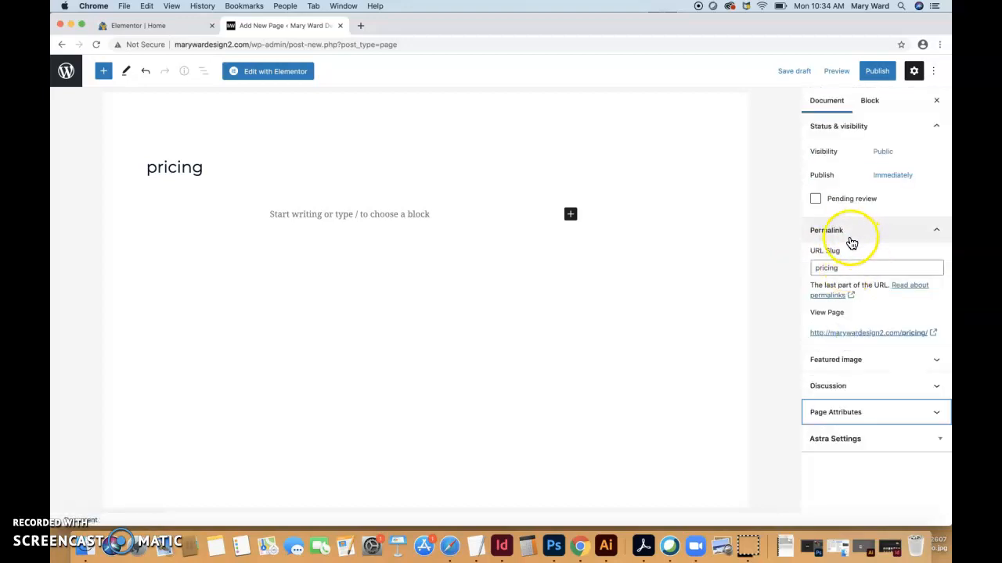
Enable the transparent header in the pricing page's Astra Settings and open the page for editing with Elementor.
{"action": "left_click", "coordinate": [859, 443]}
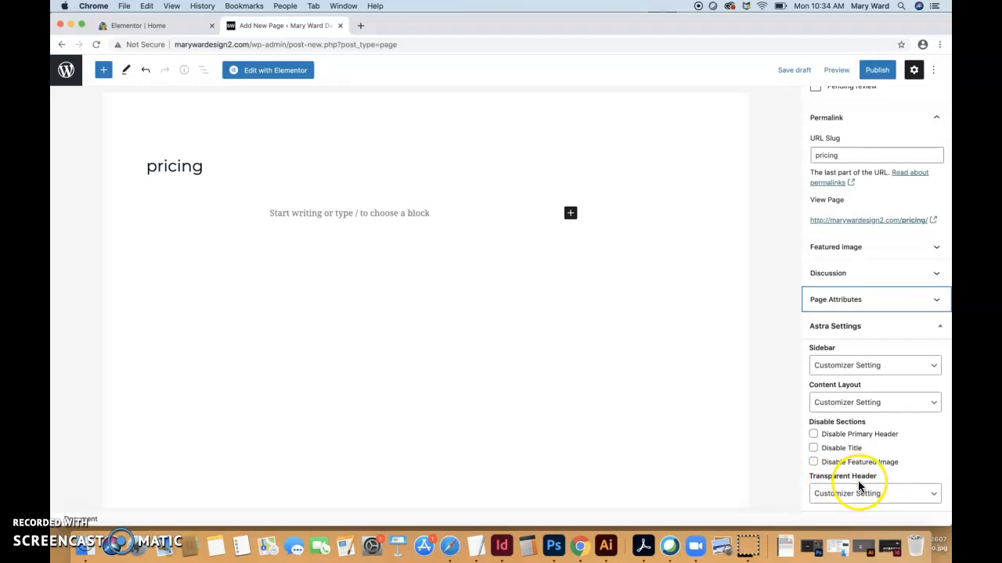
{"action": "left_click", "coordinate": [874, 493]}
{"action": "left_click", "coordinate": [868, 504]}
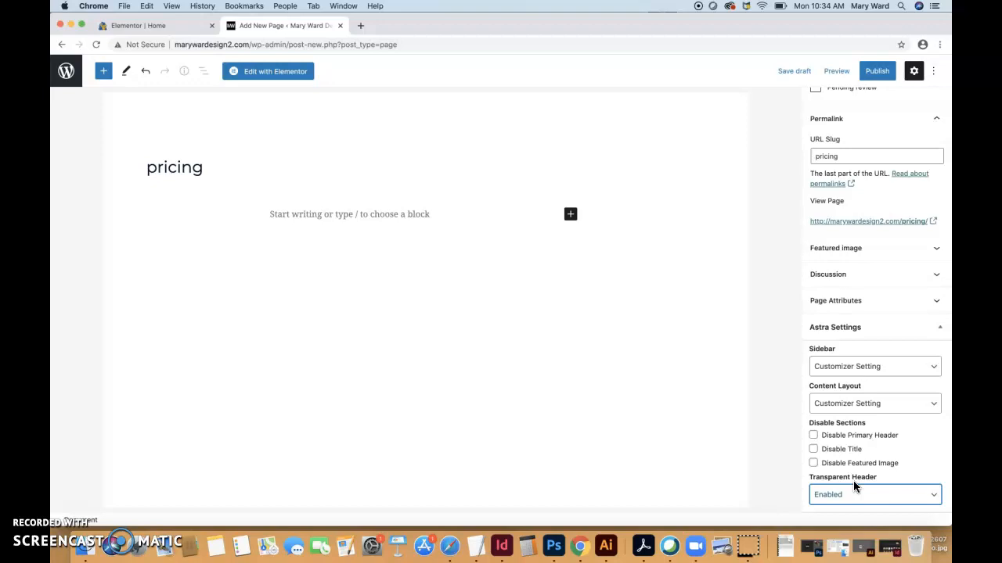
{"action": "left_click", "coordinate": [291, 79]}
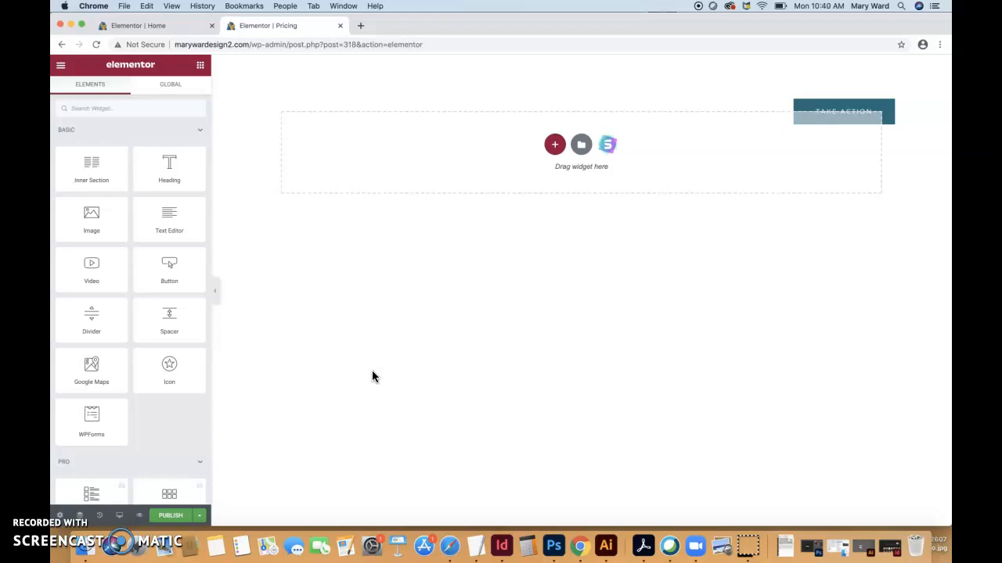
Open the ready-made template library for the empty page and filter the page templates to Free.
{"action": "left_click", "coordinate": [606, 147]}
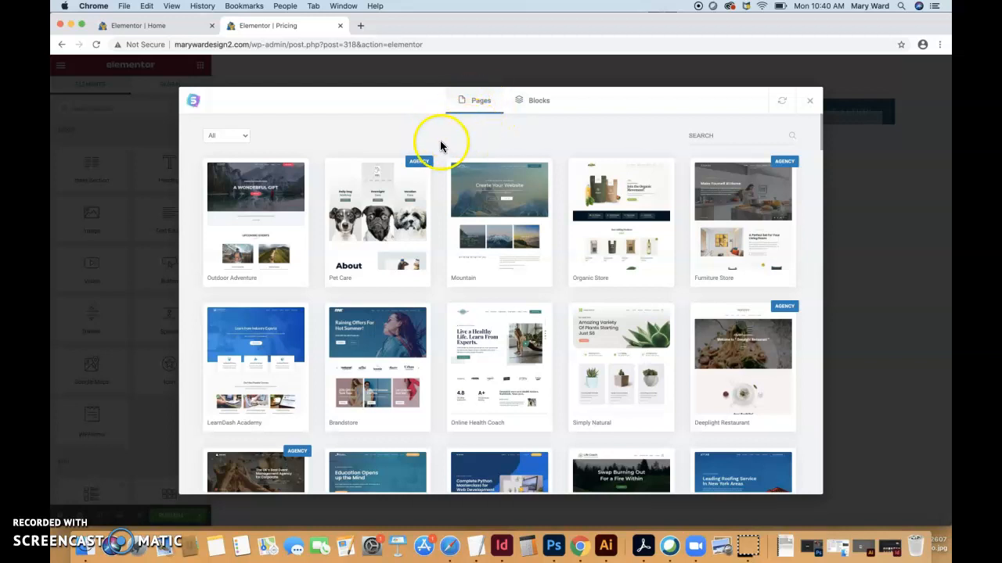
{"action": "scroll", "coordinate": [442, 258], "scroll_direction": "down", "scroll_amount": 5}
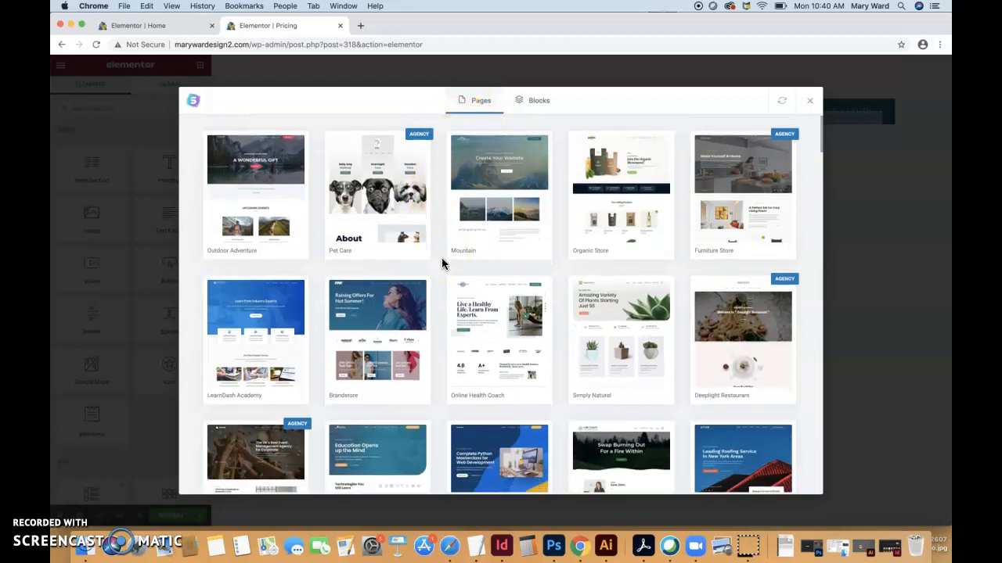
{"action": "scroll", "coordinate": [442, 260], "scroll_direction": "up", "scroll_amount": 5}
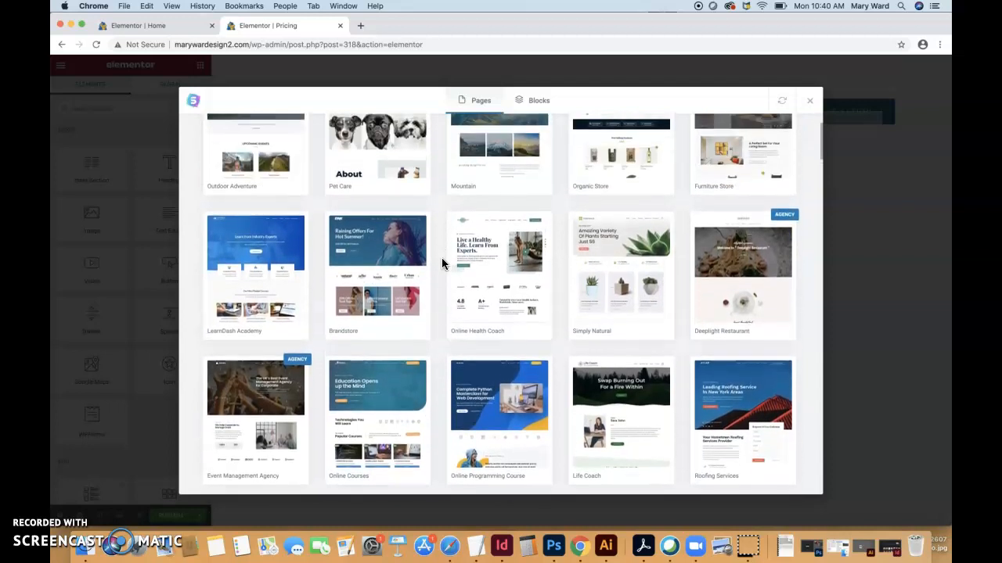
{"action": "scroll", "coordinate": [441, 264], "scroll_direction": "down", "scroll_amount": 5}
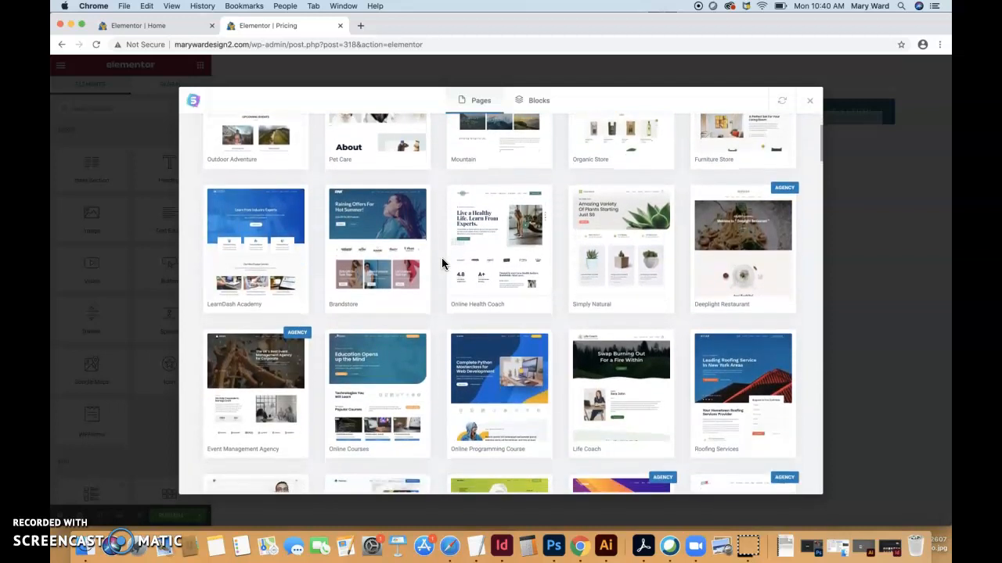
{"action": "scroll", "coordinate": [441, 264], "scroll_direction": "up", "scroll_amount": 5}
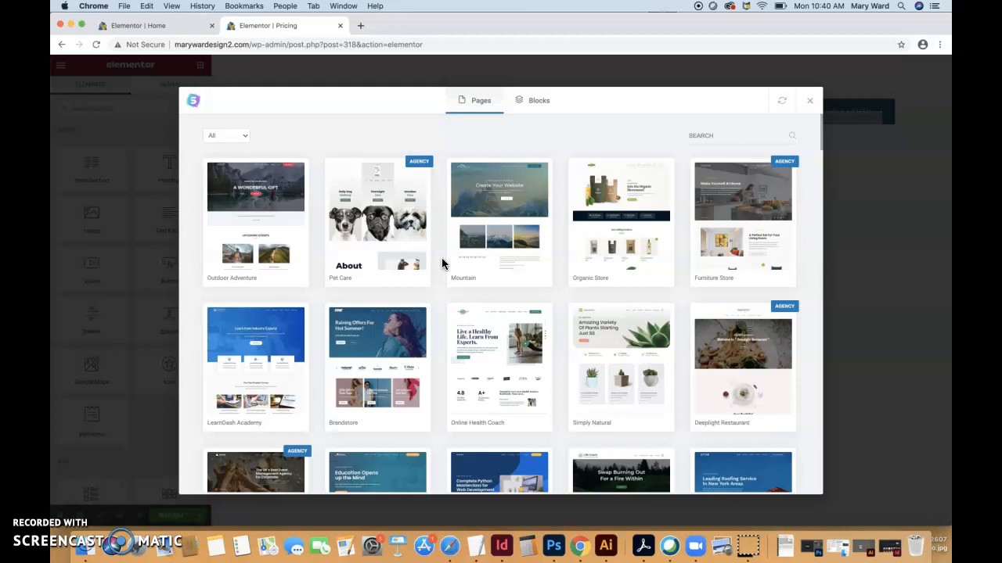
{"action": "left_click", "coordinate": [239, 135]}
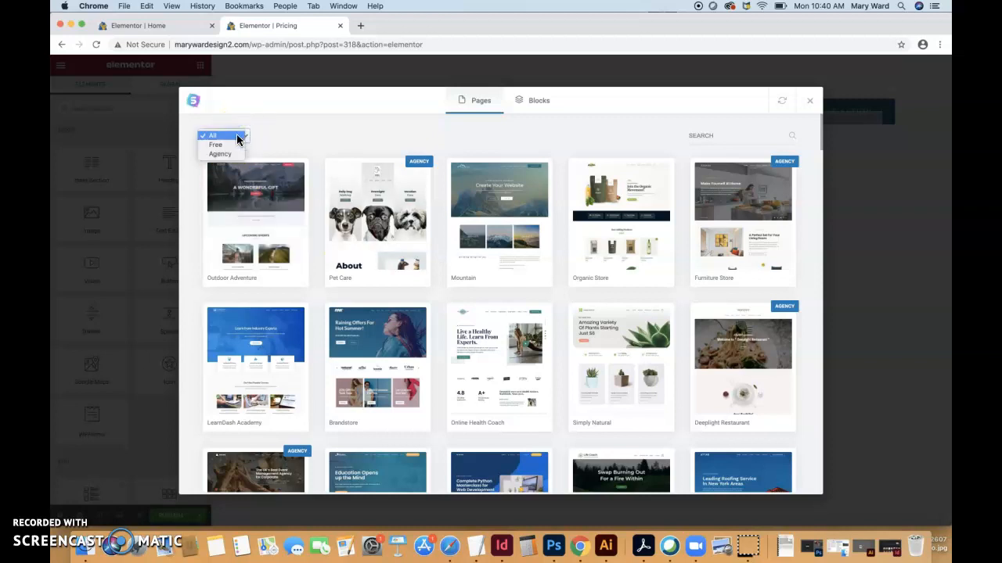
{"action": "left_click", "coordinate": [235, 146]}
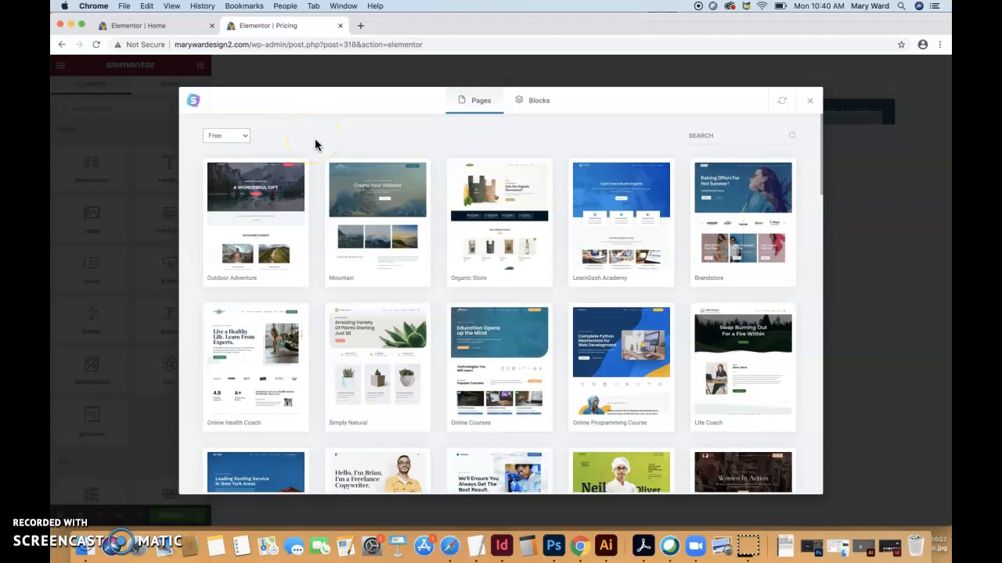
Find the Car Wash kit among the free templates and open its Wash Menu page template.
{"action": "scroll", "coordinate": [319, 219], "scroll_direction": "down", "scroll_amount": 2}
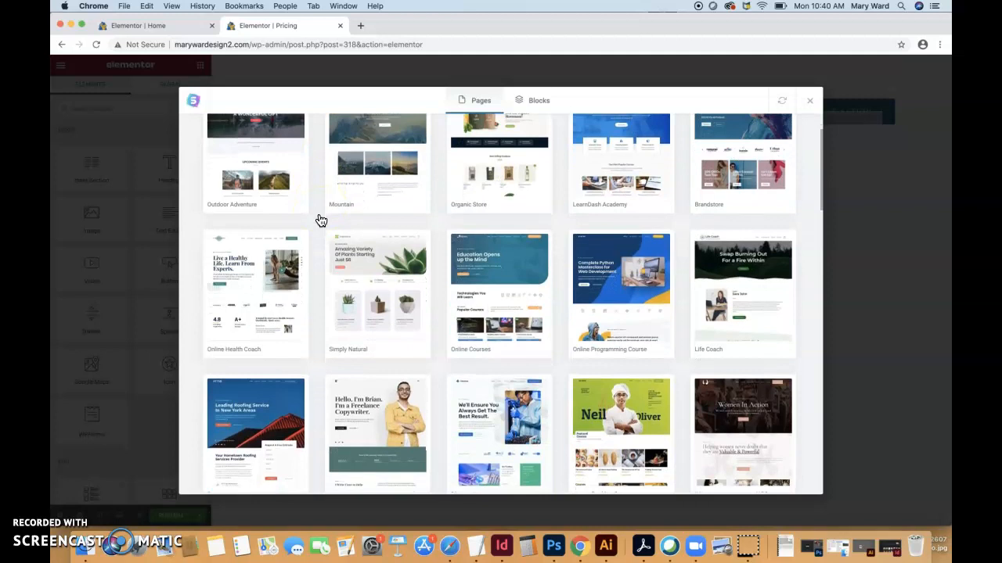
{"action": "scroll", "coordinate": [321, 221], "scroll_direction": "down", "scroll_amount": 3}
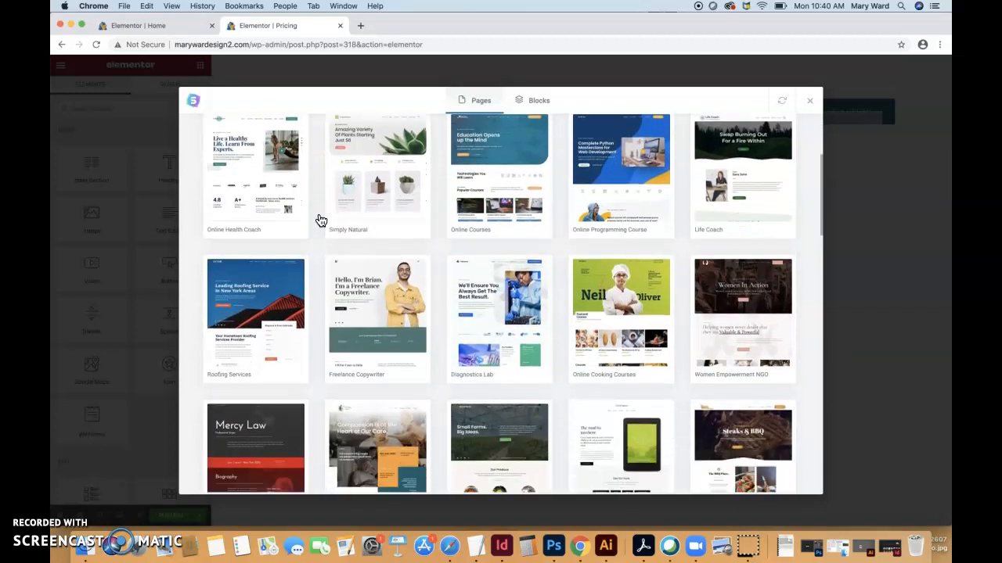
{"action": "scroll", "coordinate": [321, 221], "scroll_direction": "down", "scroll_amount": 3}
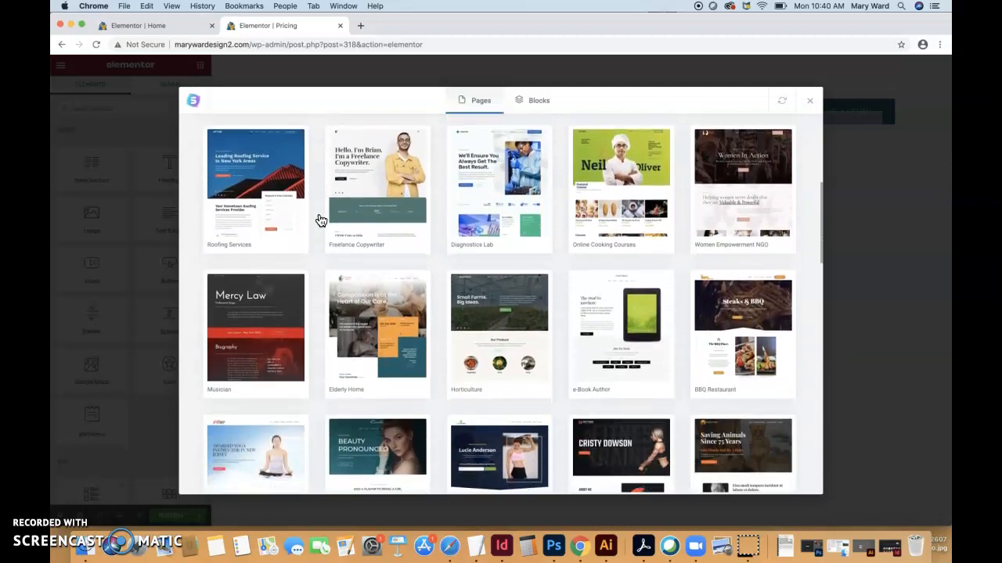
{"action": "scroll", "coordinate": [321, 221], "scroll_direction": "down", "scroll_amount": 4}
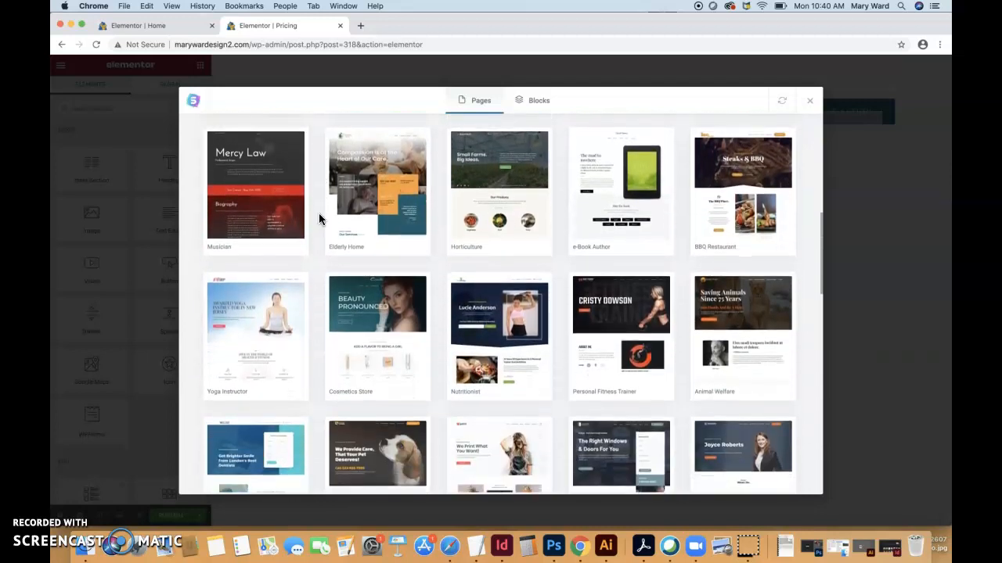
{"action": "scroll", "coordinate": [319, 220], "scroll_direction": "down", "scroll_amount": 4}
{"action": "scroll", "coordinate": [318, 219], "scroll_direction": "down", "scroll_amount": 3}
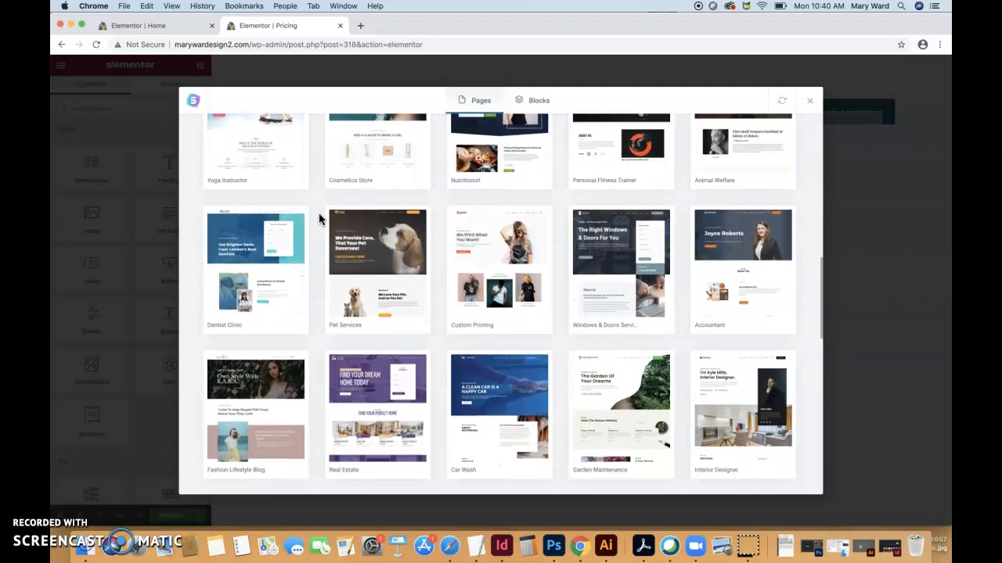
{"action": "left_click", "coordinate": [507, 353]}
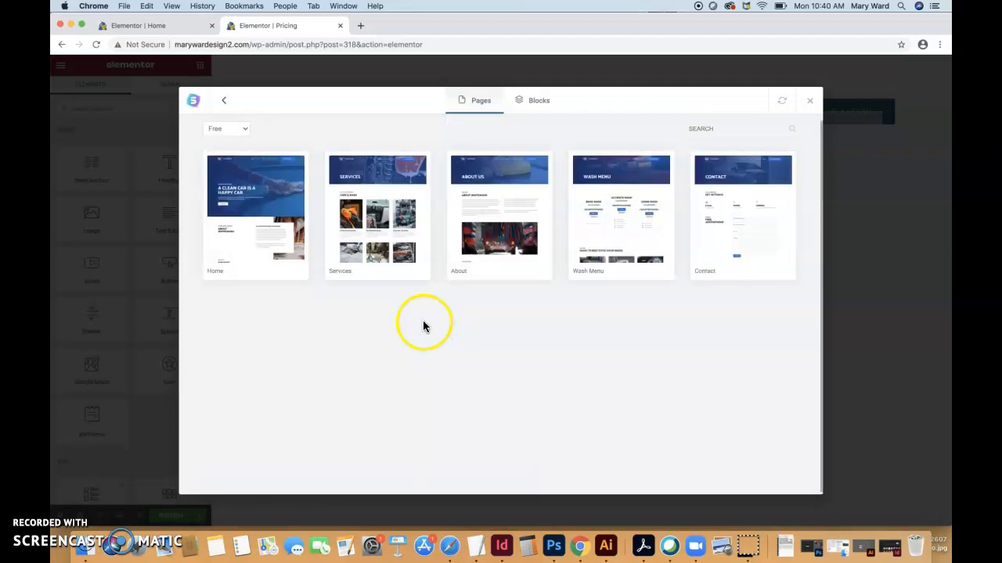
{"action": "left_click", "coordinate": [626, 192]}
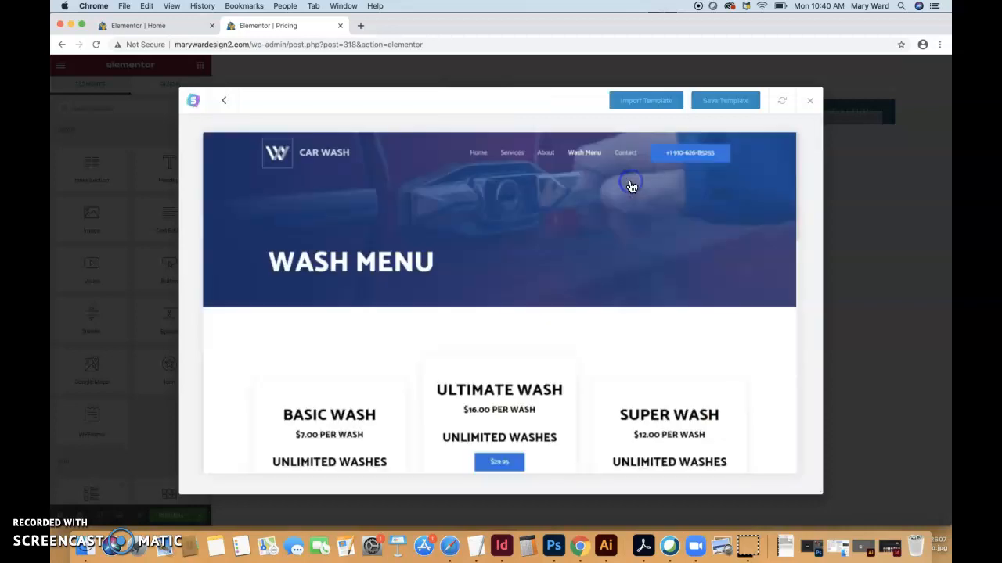
Look through the Wash Menu template preview and import the template into the pricing page.
{"action": "scroll", "coordinate": [605, 350], "scroll_direction": "down", "scroll_amount": 8}
{"action": "scroll", "coordinate": [605, 356], "scroll_direction": "down", "scroll_amount": 2}
{"action": "scroll", "coordinate": [605, 356], "scroll_direction": "up", "scroll_amount": 10}
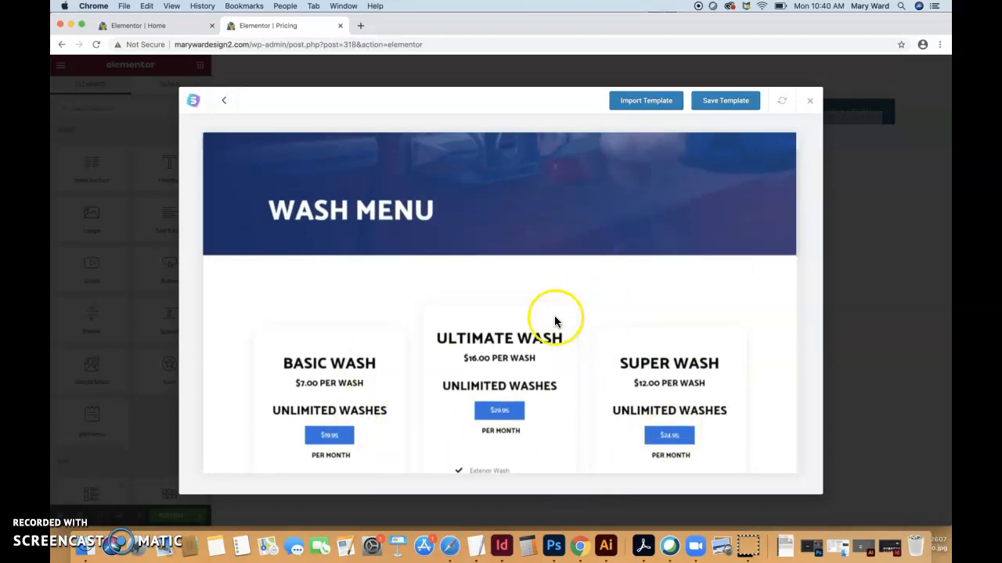
{"action": "scroll", "coordinate": [579, 304], "scroll_direction": "down", "scroll_amount": 3}
{"action": "scroll", "coordinate": [573, 313], "scroll_direction": "up", "scroll_amount": 5}
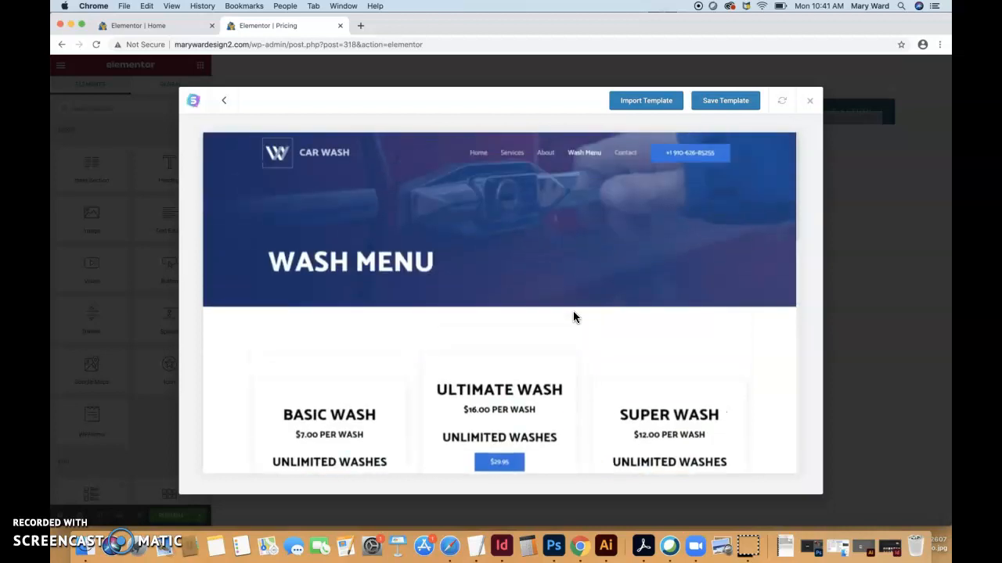
{"action": "left_click", "coordinate": [644, 108]}
{"action": "left_click", "coordinate": [643, 108]}
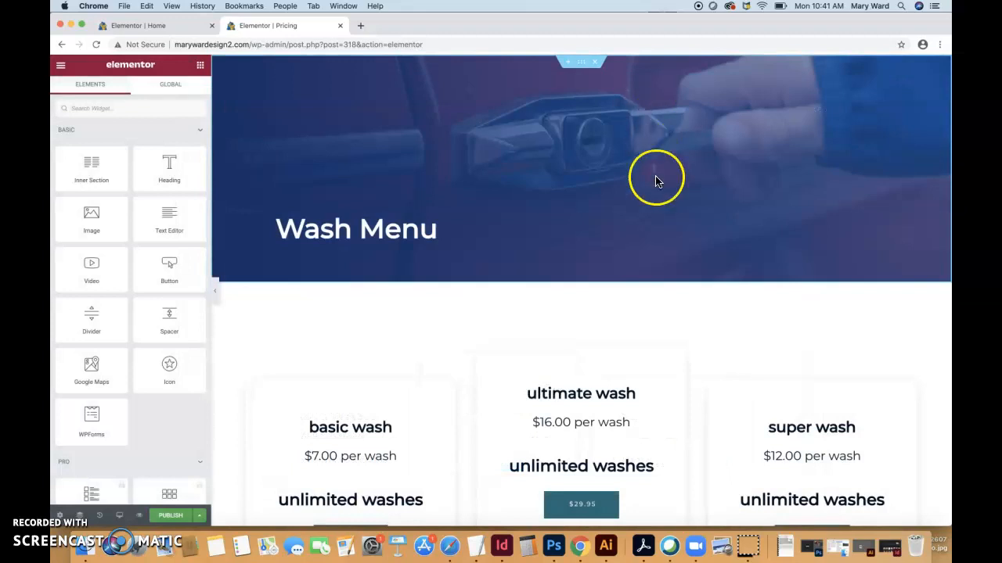
Replace the "Wash Menu" heading in the imported page's banner with "Pricing".
{"action": "scroll", "coordinate": [675, 280], "scroll_direction": "down", "scroll_amount": 3}
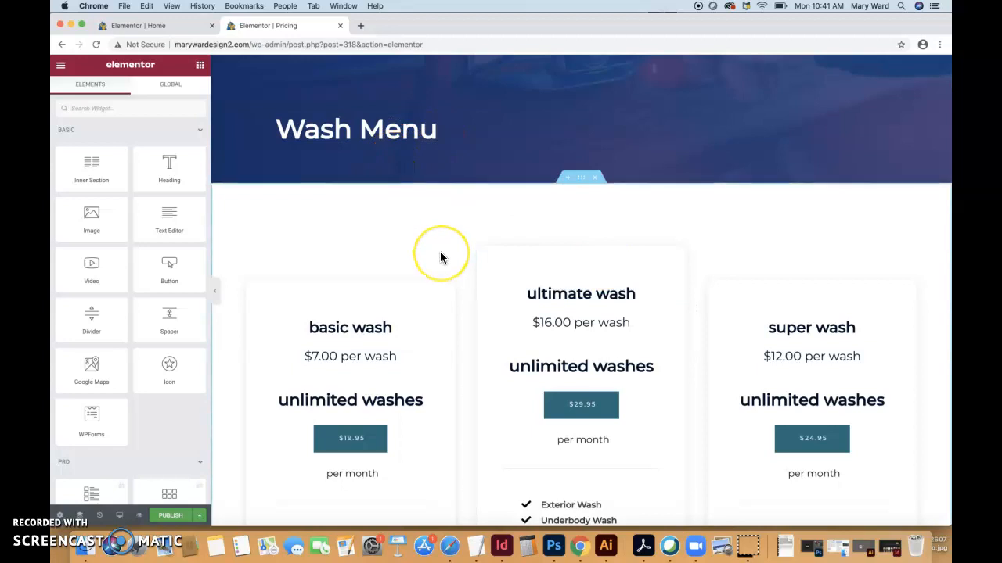
{"action": "scroll", "coordinate": [441, 258], "scroll_direction": "down", "scroll_amount": 1}
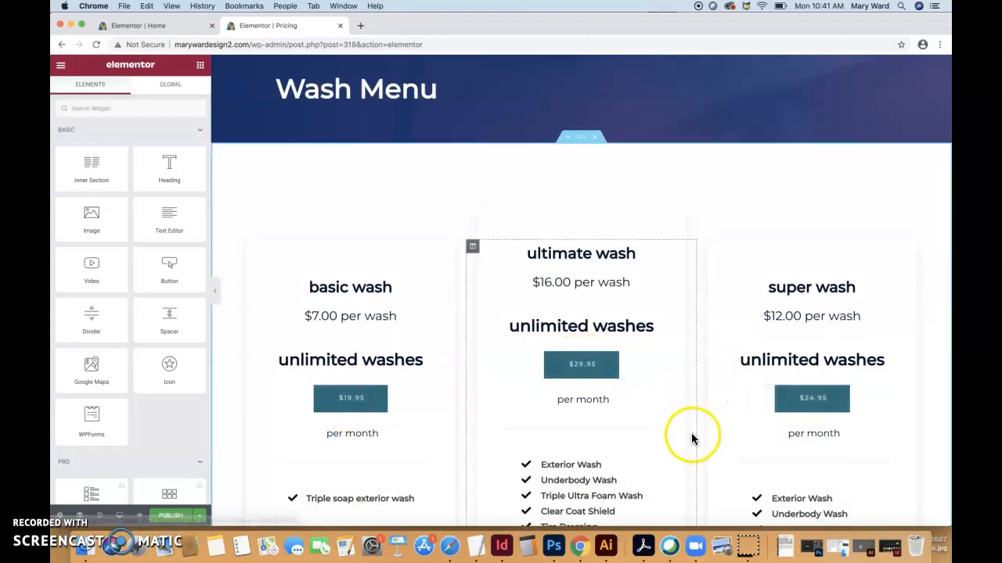
{"action": "scroll", "coordinate": [496, 161], "scroll_direction": "up", "scroll_amount": 4}
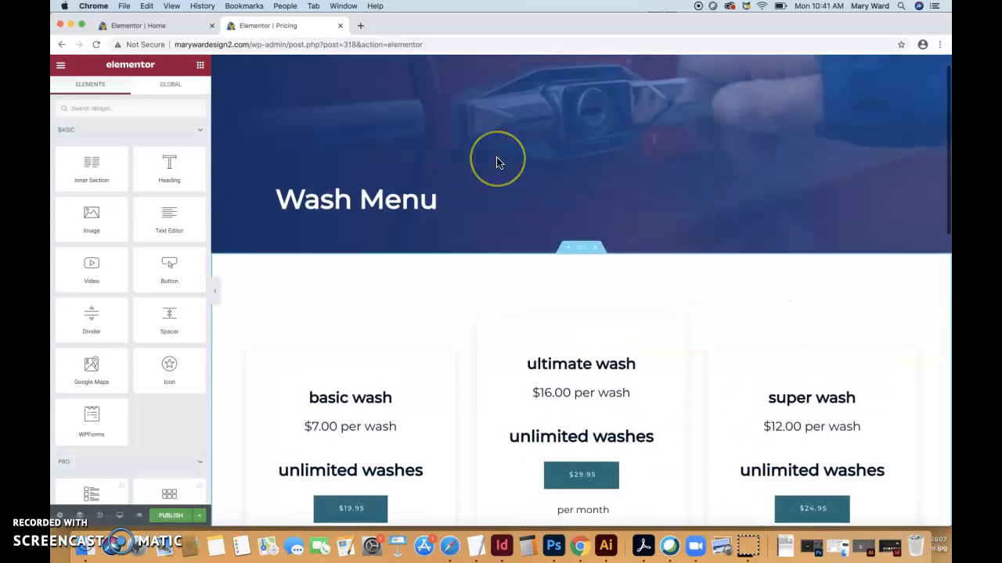
{"action": "left_click", "coordinate": [449, 234]}
{"action": "left_click_drag", "start_coordinate": [448, 234], "coordinate": [276, 227]}
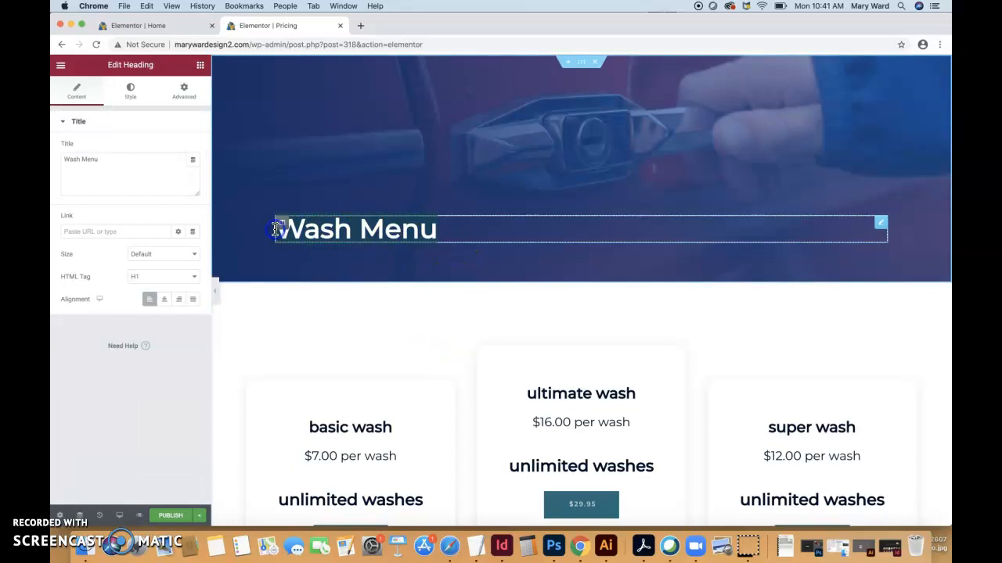
{"action": "type", "text": "Pricing"}
{"action": "left_click", "coordinate": [335, 331]}
Examine the imported page's layout, from the banner through the three wash pricing columns to the illustrated add-on menu.
{"action": "scroll", "coordinate": [449, 335], "scroll_direction": "down", "scroll_amount": 3}
{"action": "scroll", "coordinate": [449, 335], "scroll_direction": "up", "scroll_amount": 3}
{"action": "scroll", "coordinate": [474, 324], "scroll_direction": "down", "scroll_amount": 3}
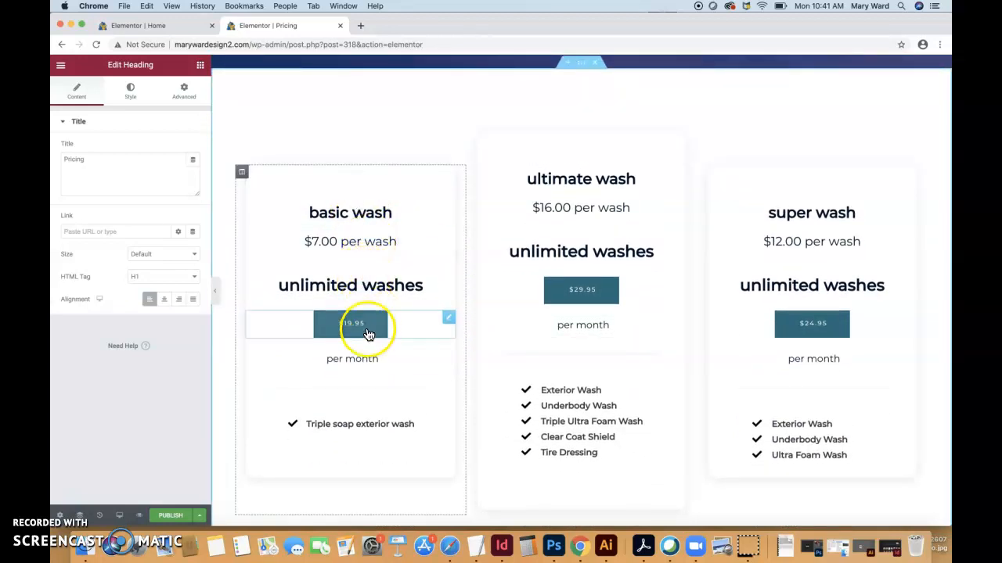
{"action": "scroll", "coordinate": [465, 398], "scroll_direction": "down", "scroll_amount": 5}
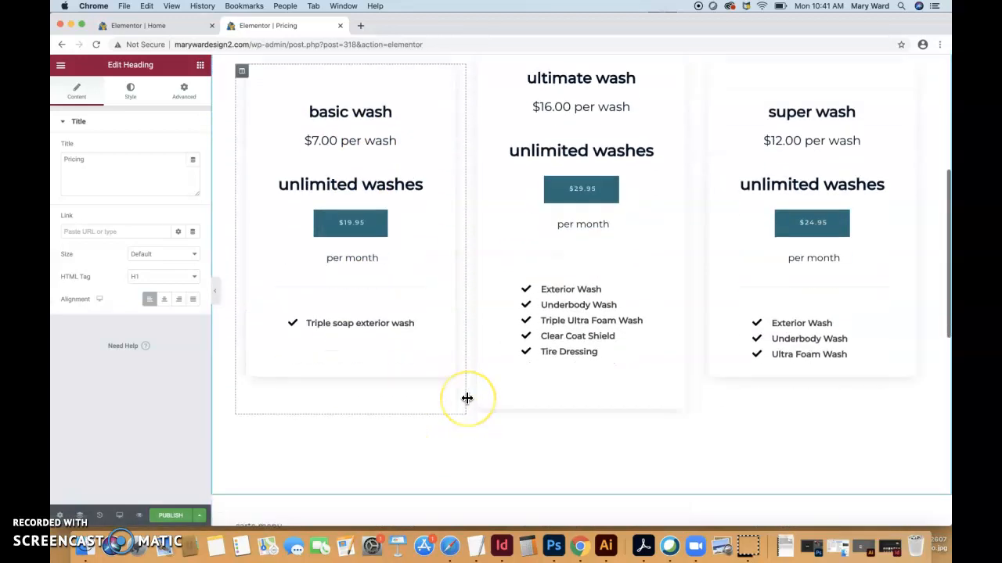
{"action": "scroll", "coordinate": [466, 398], "scroll_direction": "down", "scroll_amount": 2}
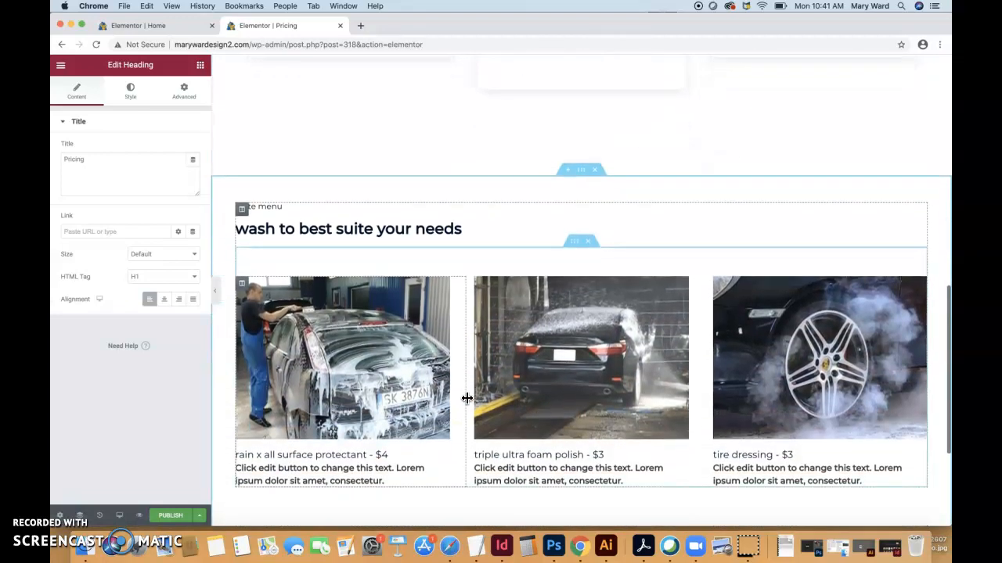
{"action": "scroll", "coordinate": [467, 398], "scroll_direction": "up", "scroll_amount": 8}
{"action": "scroll", "coordinate": [467, 399], "scroll_direction": "down", "scroll_amount": 9}
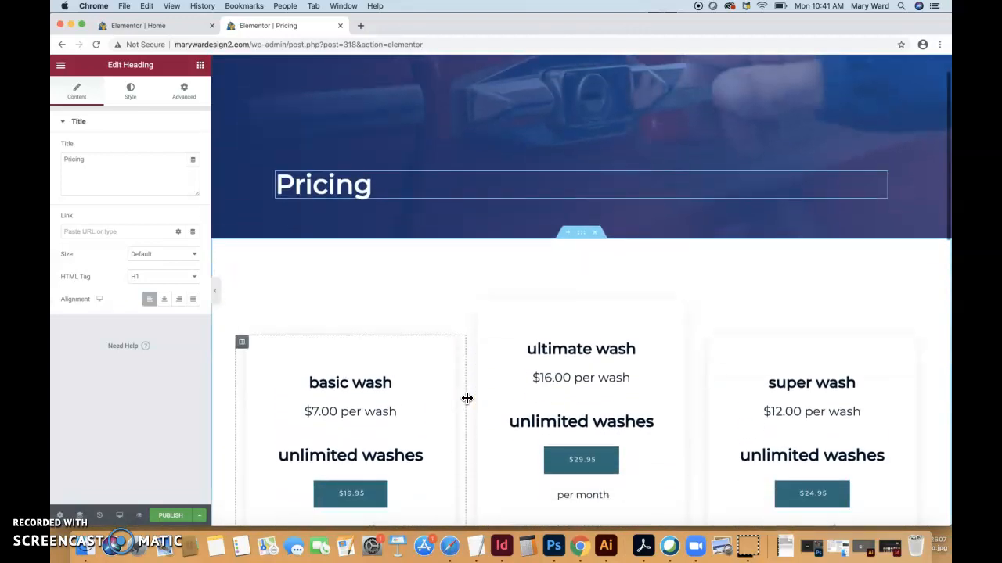
{"action": "scroll", "coordinate": [466, 398], "scroll_direction": "down", "scroll_amount": 1}
{"action": "scroll", "coordinate": [466, 399], "scroll_direction": "up", "scroll_amount": 10}
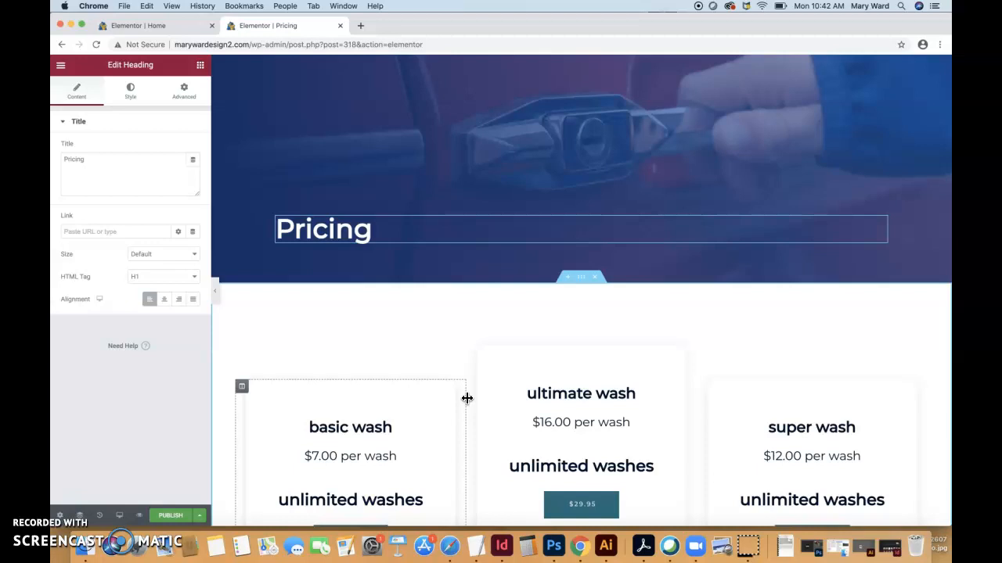
{"action": "left_click", "coordinate": [466, 341]}
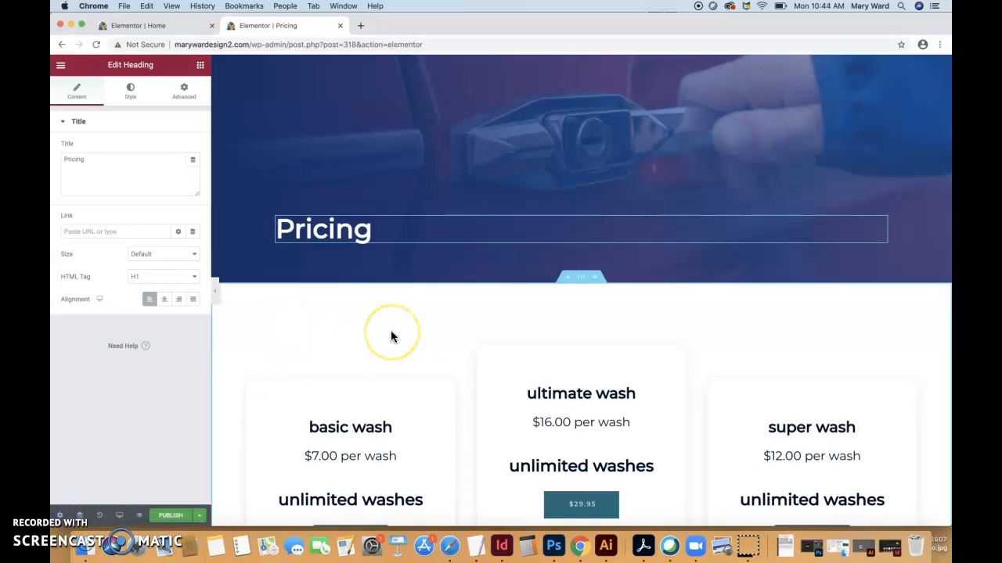
{"action": "scroll", "coordinate": [391, 335], "scroll_direction": "down", "scroll_amount": 1}
{"action": "scroll", "coordinate": [391, 335], "scroll_direction": "up", "scroll_amount": 1}
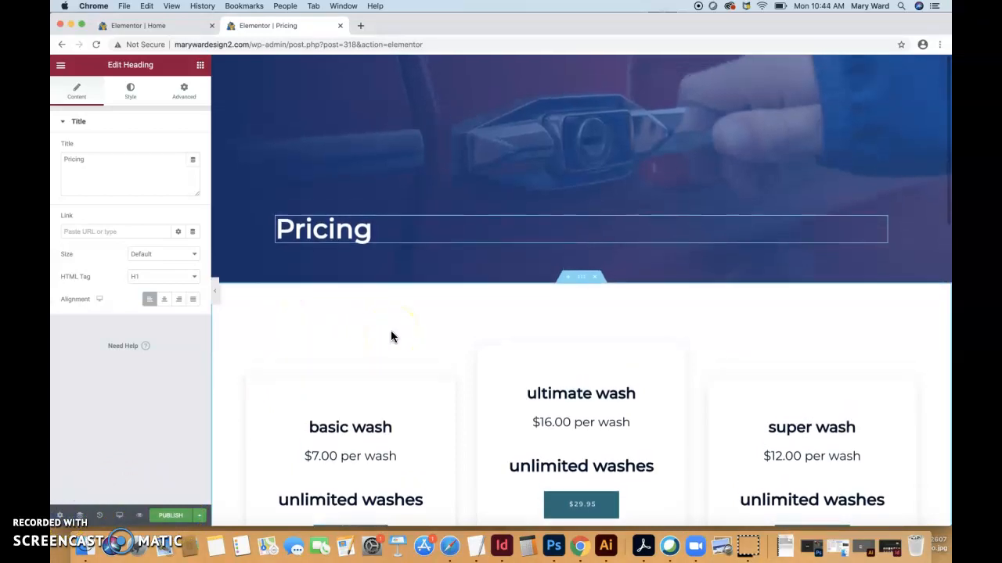
{"action": "scroll", "coordinate": [392, 336], "scroll_direction": "down", "scroll_amount": 3}
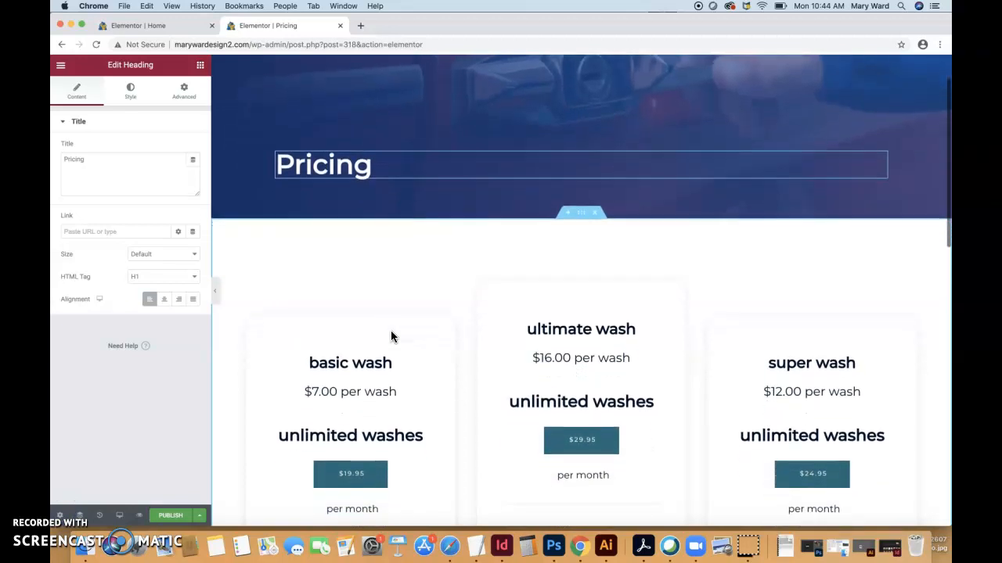
{"action": "scroll", "coordinate": [392, 333], "scroll_direction": "down", "scroll_amount": 2}
{"action": "scroll", "coordinate": [391, 335], "scroll_direction": "up", "scroll_amount": 5}
Center-align the "Pricing" heading in the page banner.
{"action": "left_click", "coordinate": [534, 141]}
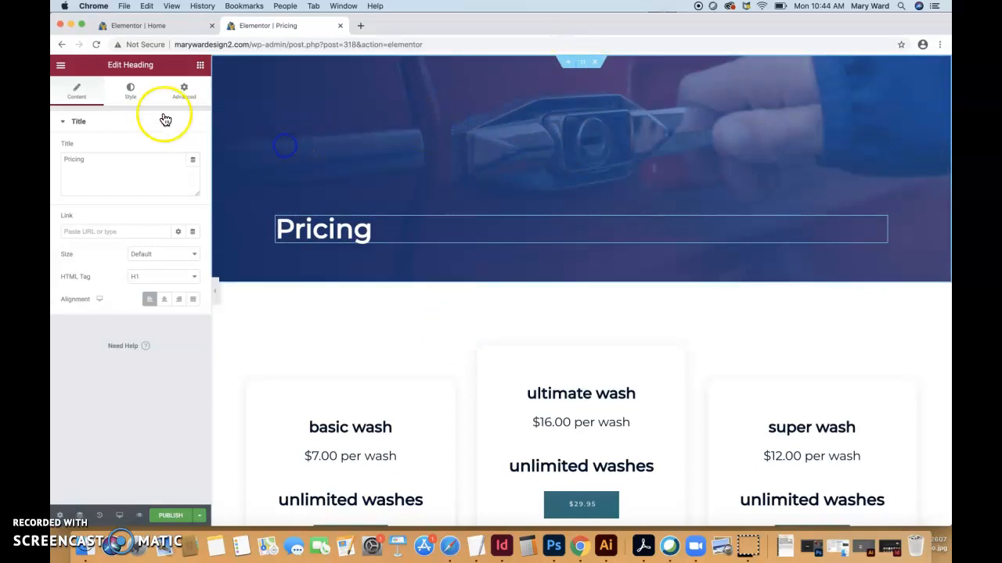
{"action": "left_click", "coordinate": [87, 162]}
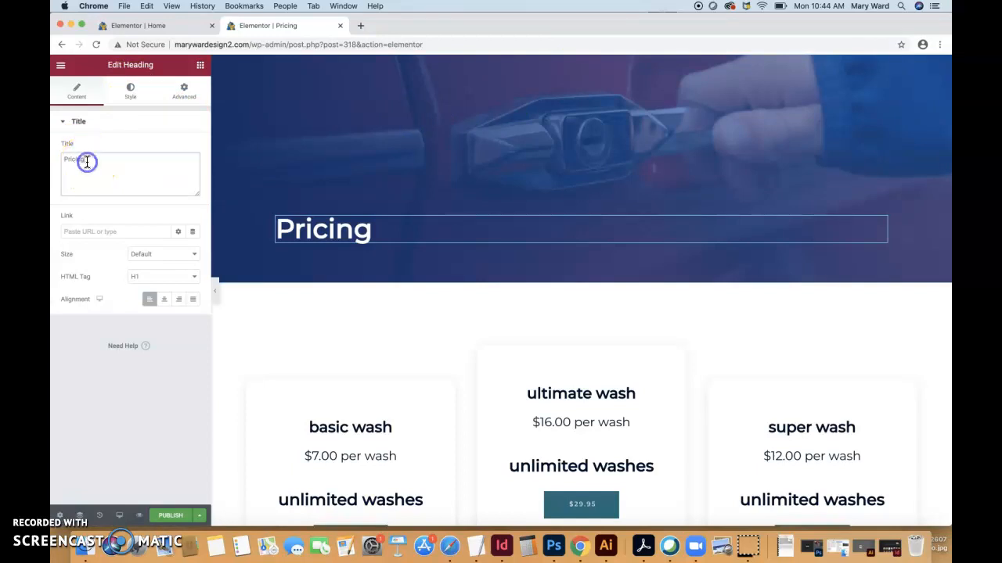
{"action": "left_click", "coordinate": [89, 231]}
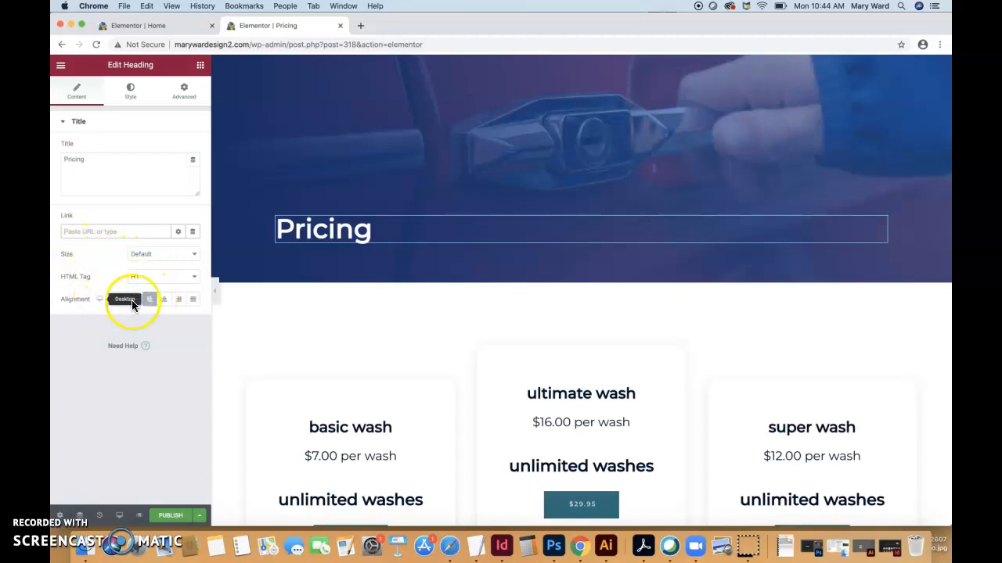
{"action": "left_click", "coordinate": [164, 300]}
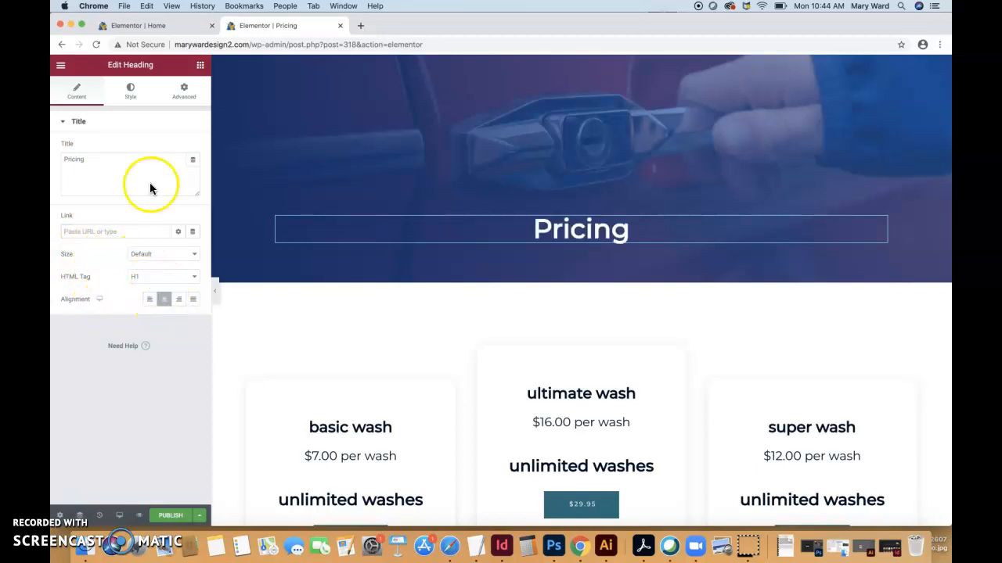
Examine the "Pricing" heading's style and advanced options, including typography, spacing, motion effects and the classic background settings.
{"action": "left_click", "coordinate": [127, 98]}
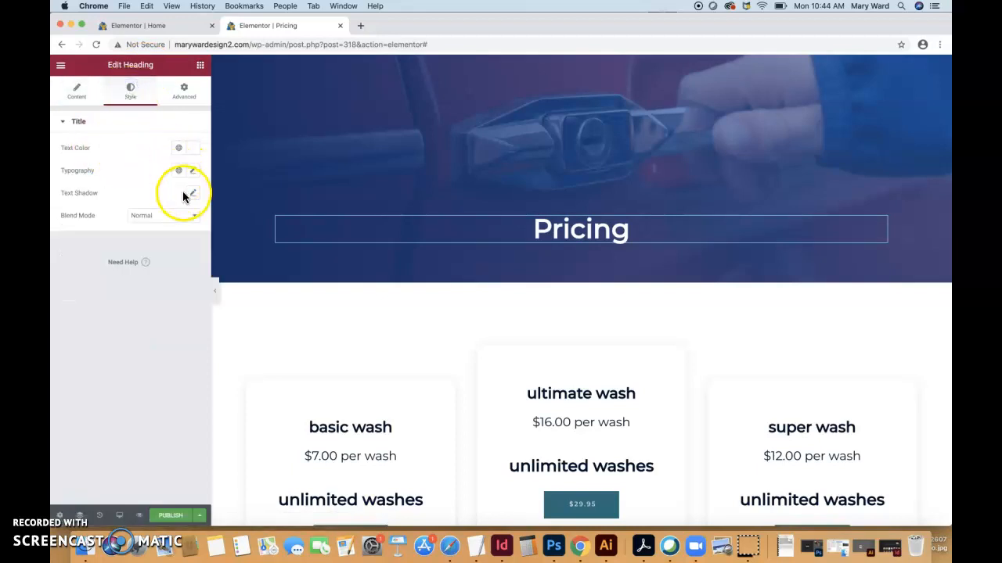
{"action": "left_click", "coordinate": [186, 93]}
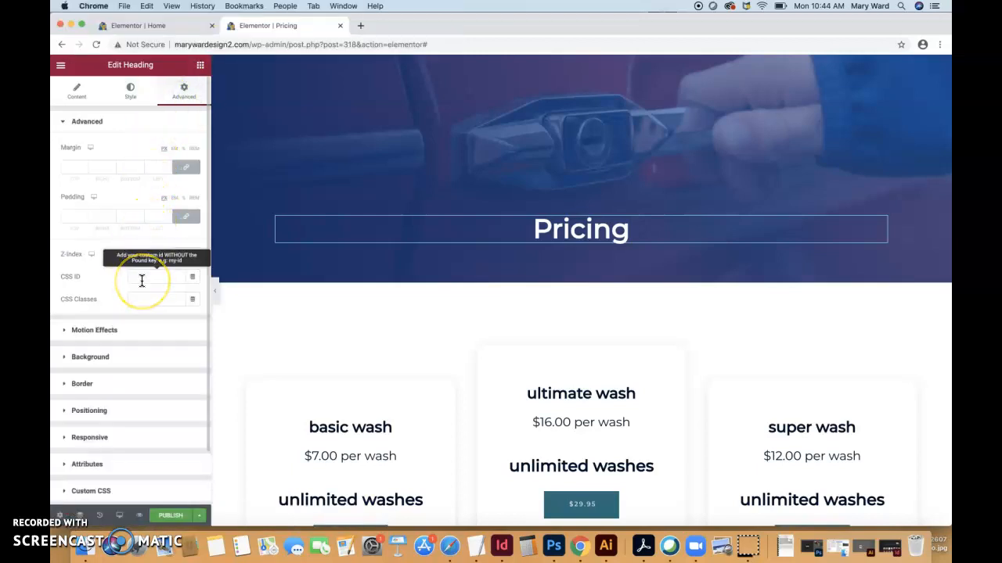
{"action": "scroll", "coordinate": [142, 280], "scroll_direction": "down", "scroll_amount": 2}
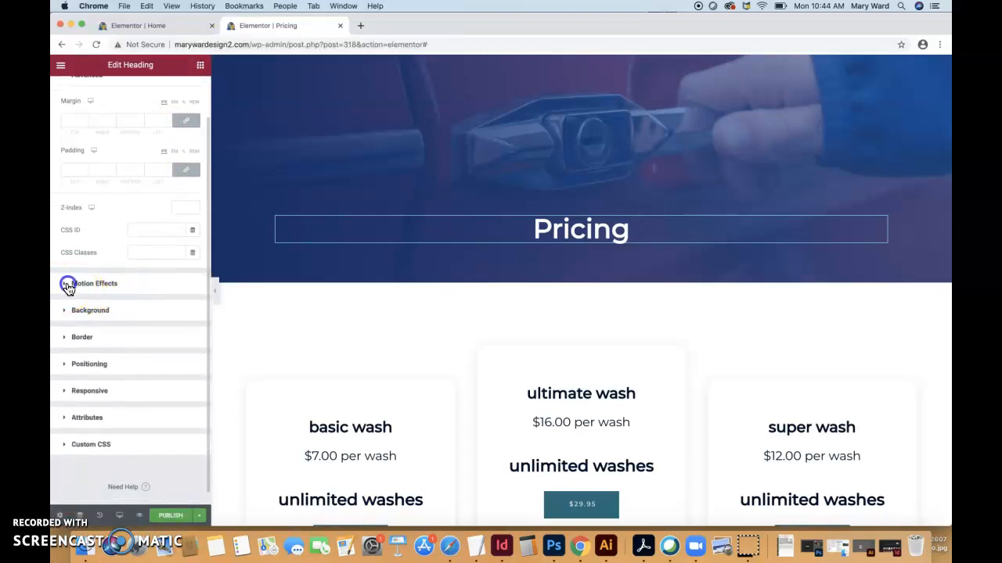
{"action": "left_click", "coordinate": [68, 287]}
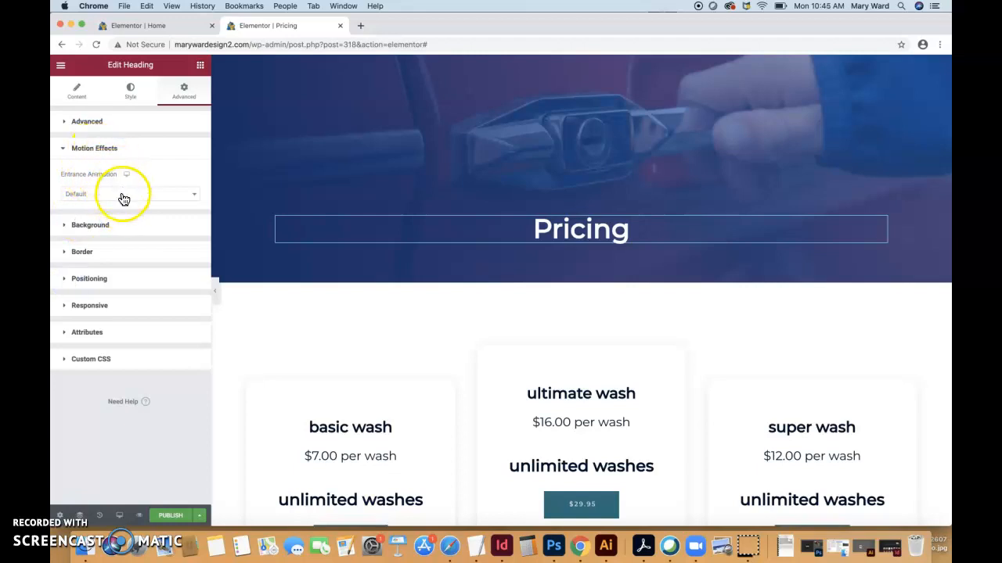
{"action": "left_click", "coordinate": [104, 224]}
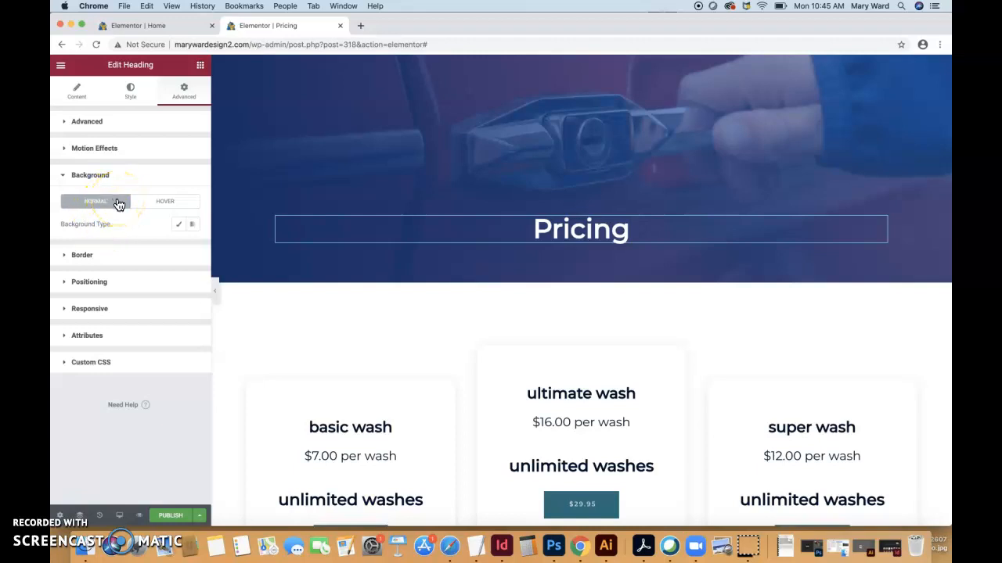
{"action": "left_click", "coordinate": [178, 227]}
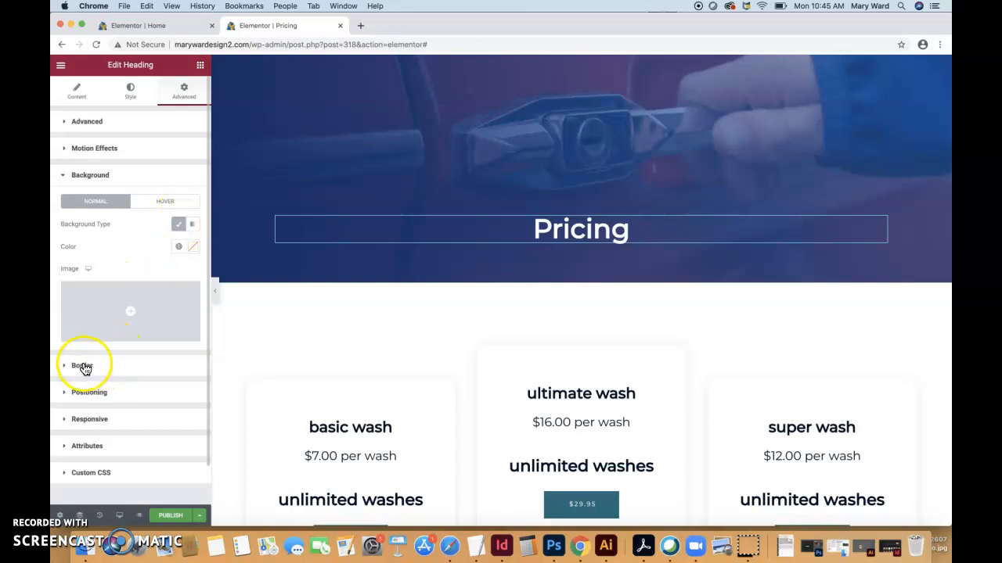
{"action": "scroll", "coordinate": [100, 419], "scroll_direction": "down", "scroll_amount": 1}
{"action": "scroll", "coordinate": [86, 313], "scroll_direction": "up", "scroll_amount": 1}
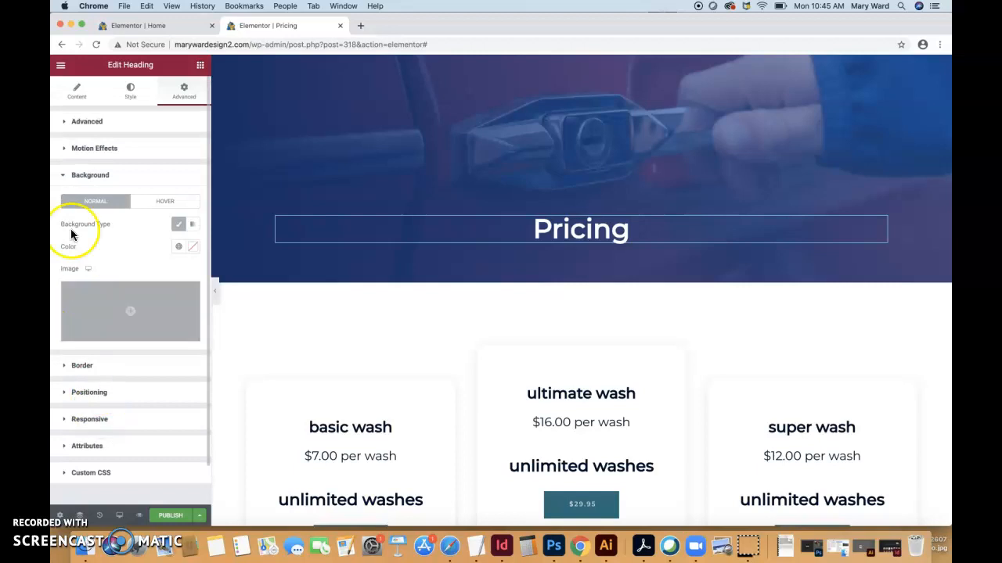
{"action": "left_click", "coordinate": [78, 93]}
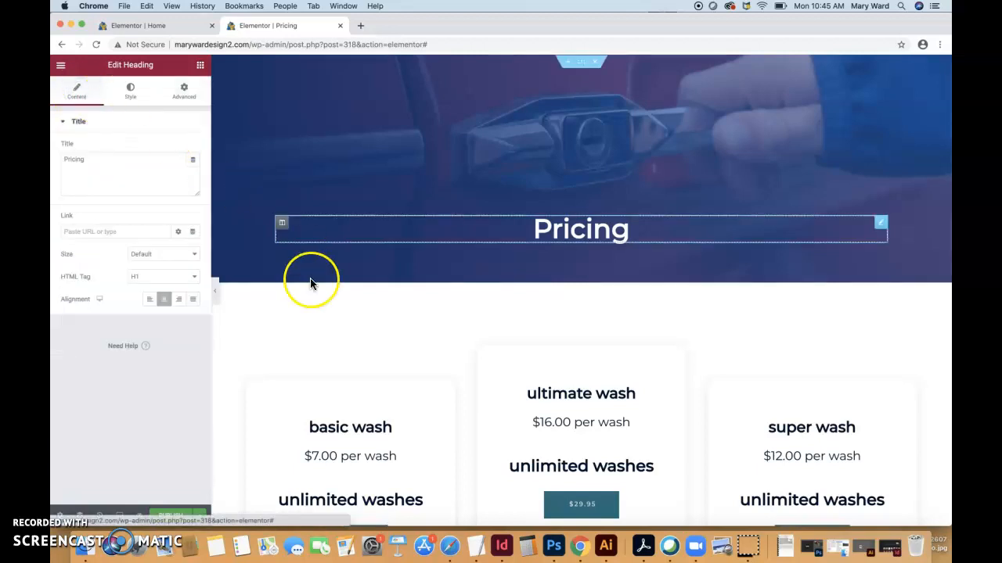
Delete the whole illustrated add-on menu section below the three wash pricing columns.
{"action": "scroll", "coordinate": [525, 328], "scroll_direction": "down", "scroll_amount": 1}
{"action": "scroll", "coordinate": [524, 325], "scroll_direction": "down", "scroll_amount": 5}
{"action": "scroll", "coordinate": [524, 321], "scroll_direction": "up", "scroll_amount": 2}
{"action": "scroll", "coordinate": [536, 270], "scroll_direction": "up", "scroll_amount": 3}
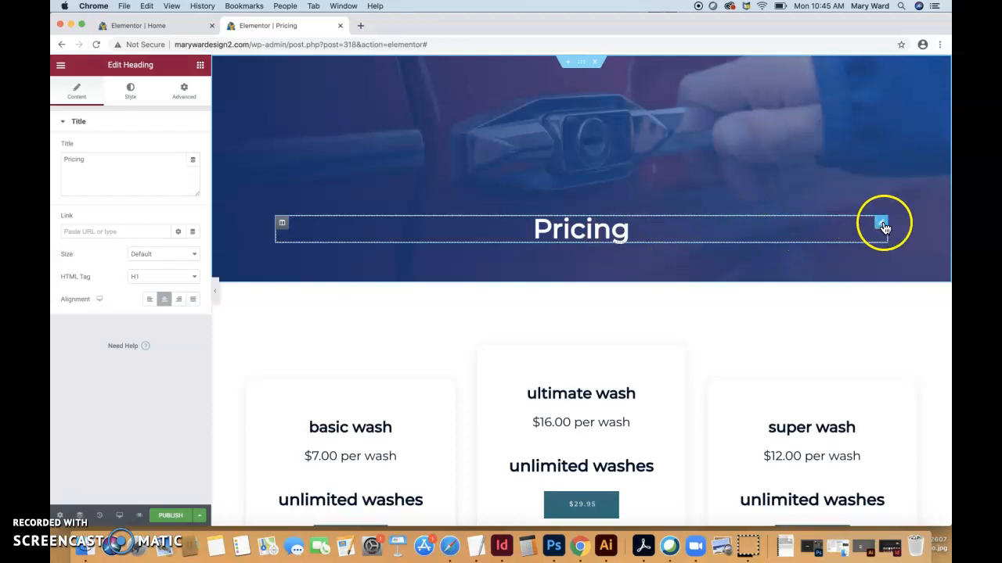
{"action": "left_click", "coordinate": [627, 228]}
{"action": "scroll", "coordinate": [605, 313], "scroll_direction": "down", "scroll_amount": 5}
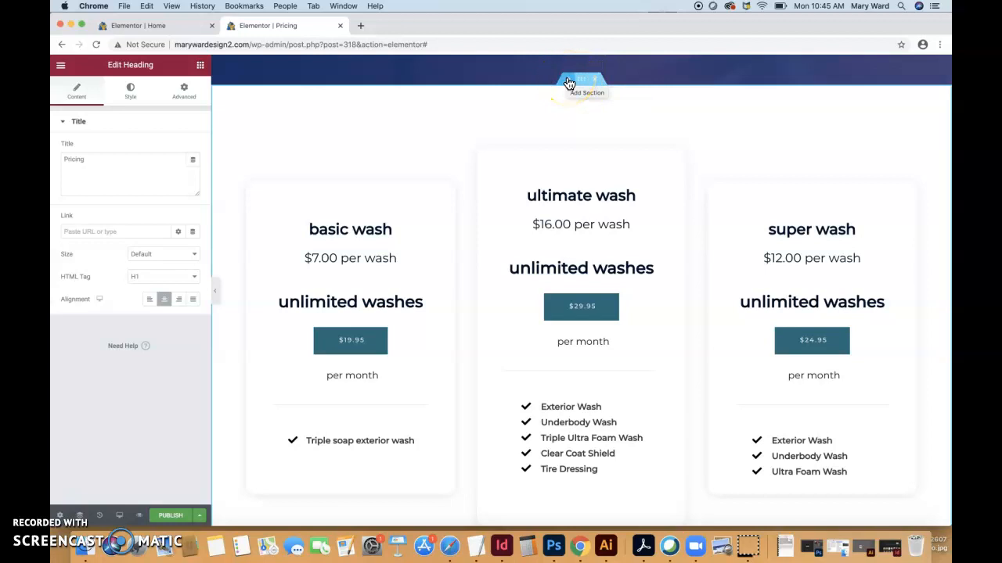
{"action": "scroll", "coordinate": [579, 196], "scroll_direction": "down", "scroll_amount": 10}
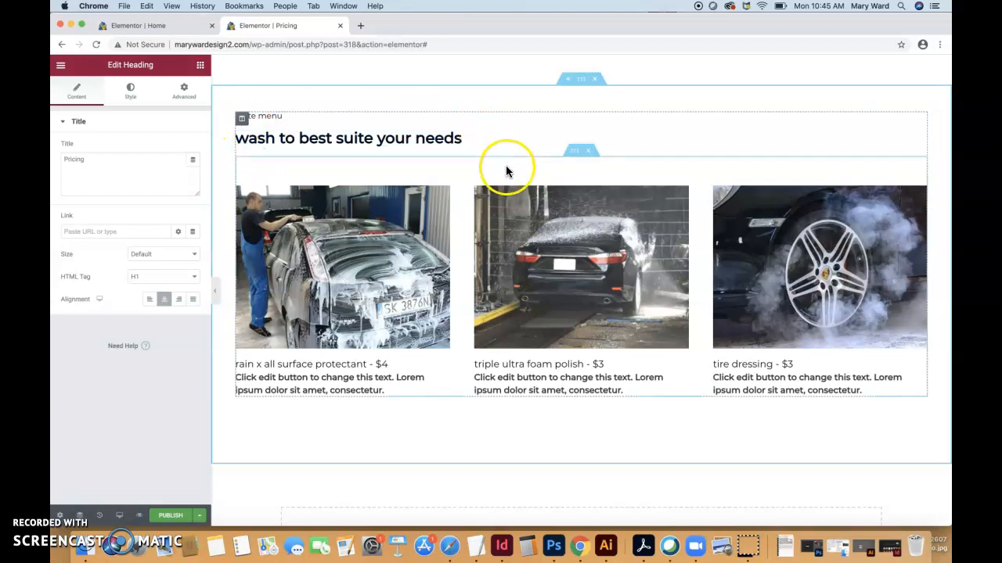
{"action": "left_click", "coordinate": [594, 79]}
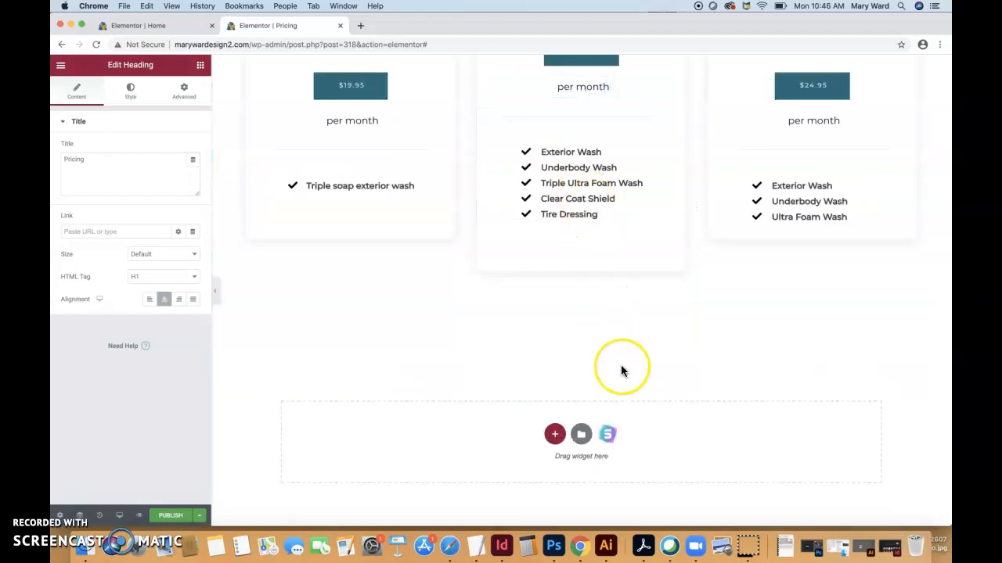
Open the Starter Templates library from the empty area below the pricing columns and check which pages the Brandstore kit offers.
{"action": "left_click", "coordinate": [609, 435]}
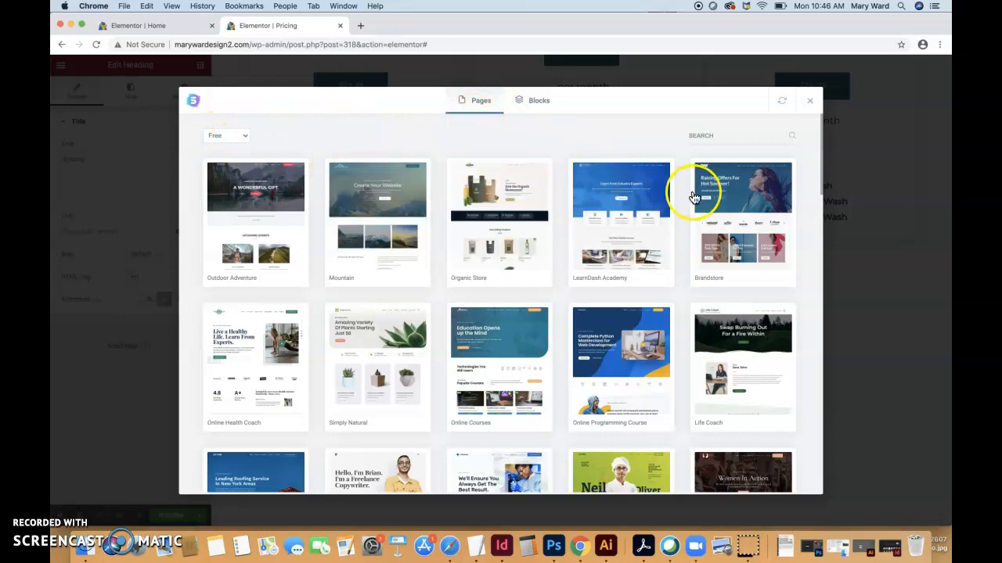
{"action": "left_click", "coordinate": [739, 185]}
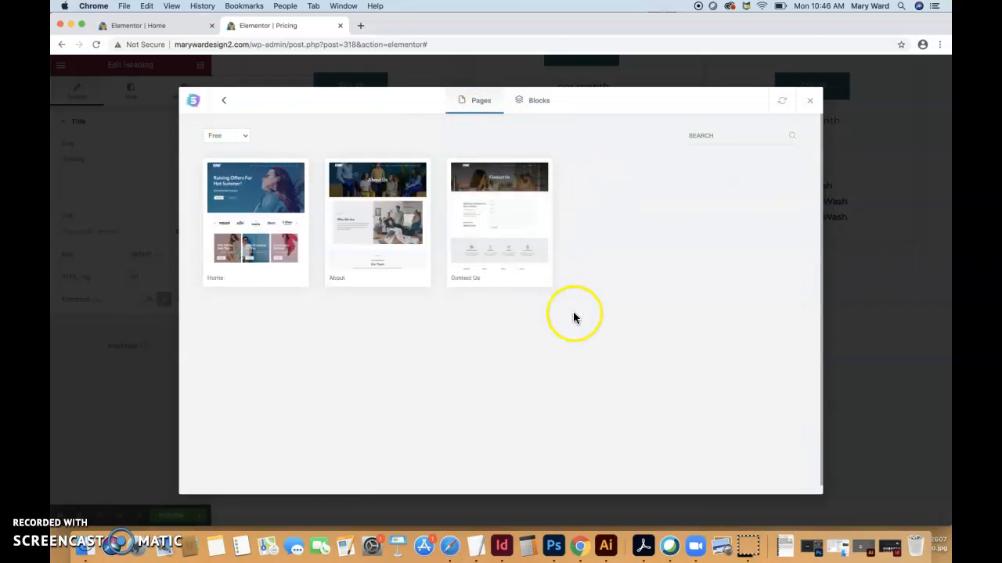
{"action": "left_click", "coordinate": [223, 102]}
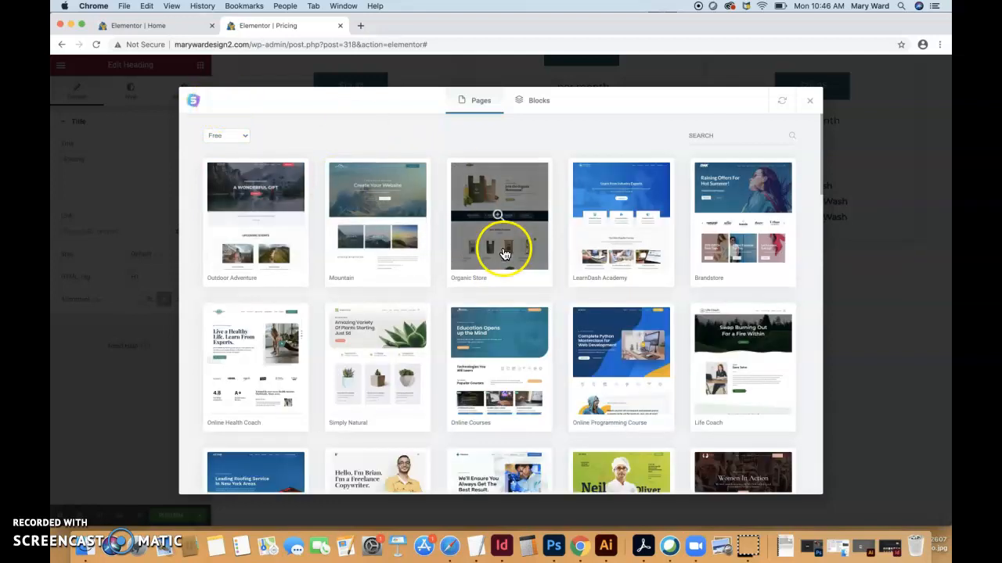
Preview the Home page template of the Organic Store kit and import it into the pricing page.
{"action": "left_click", "coordinate": [530, 184]}
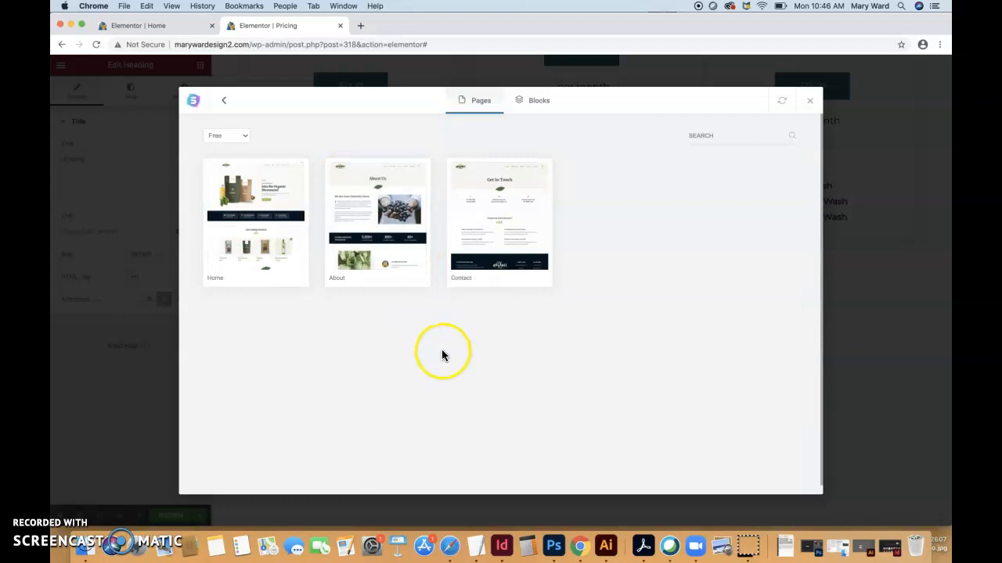
{"action": "left_click", "coordinate": [287, 237]}
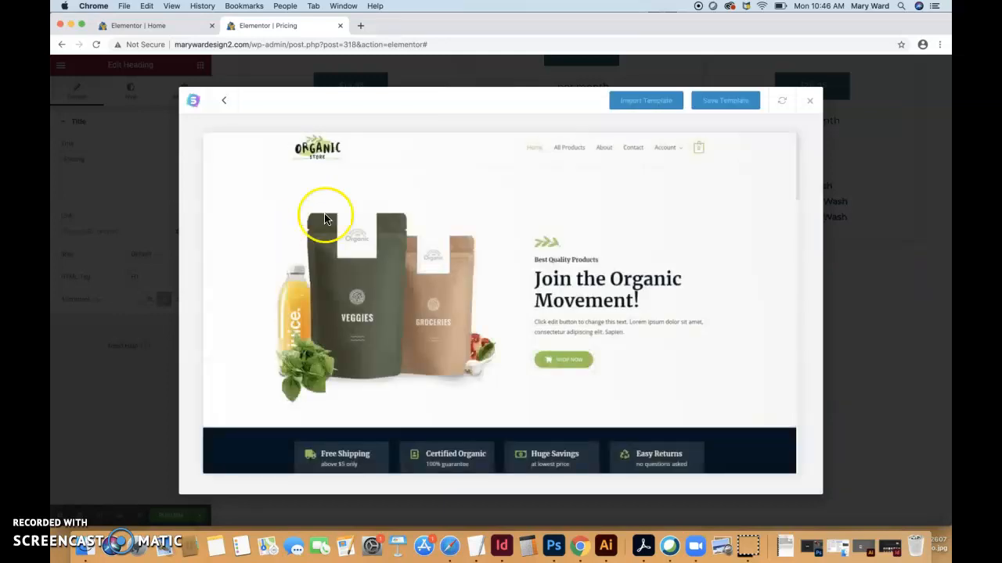
{"action": "left_click", "coordinate": [632, 104]}
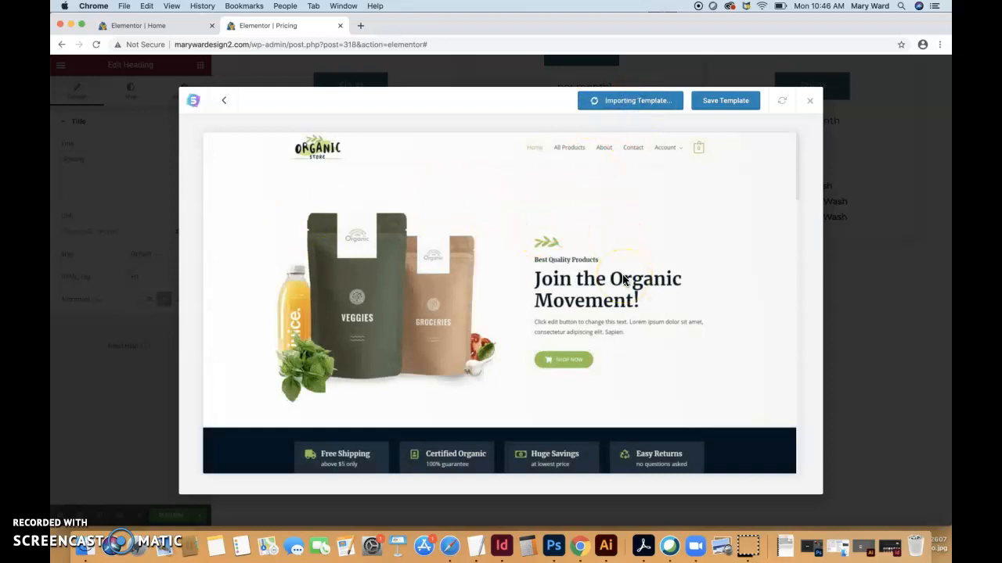